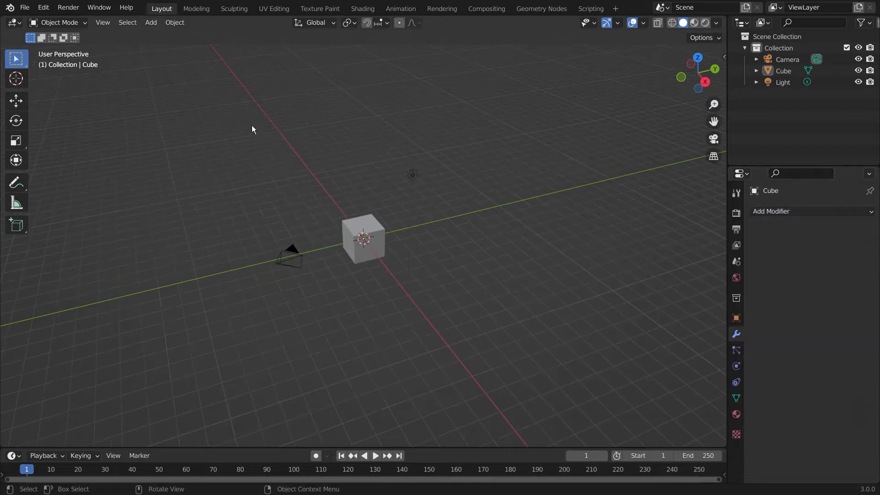
Step: Drag a selection box around the default Camera, Cube and Light in the viewport
drag(250, 124, 538, 388)
Step: Delete the default camera, cube and light and add a UV Sphere
key(Delete)
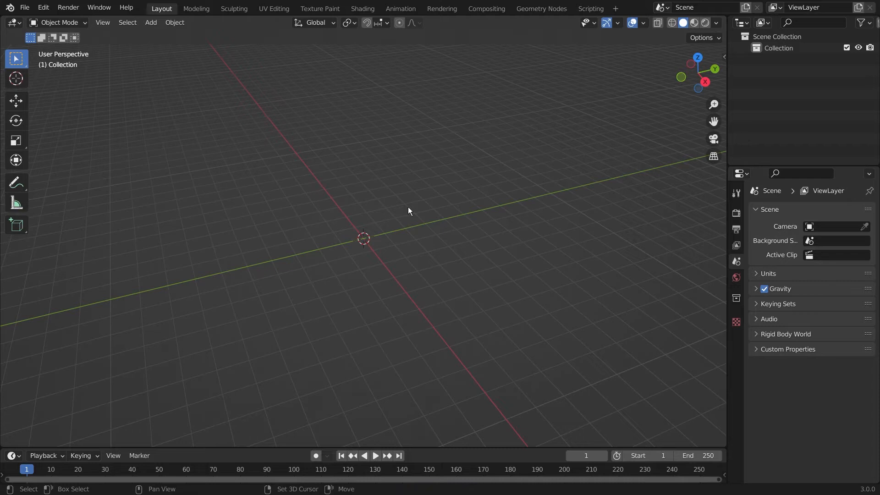
key(shift+a)
mouse_move(408, 207)
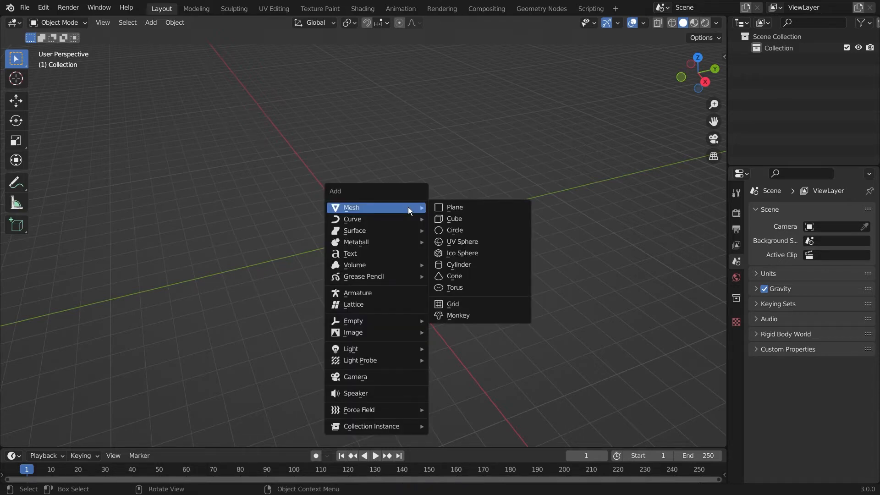
click(486, 241)
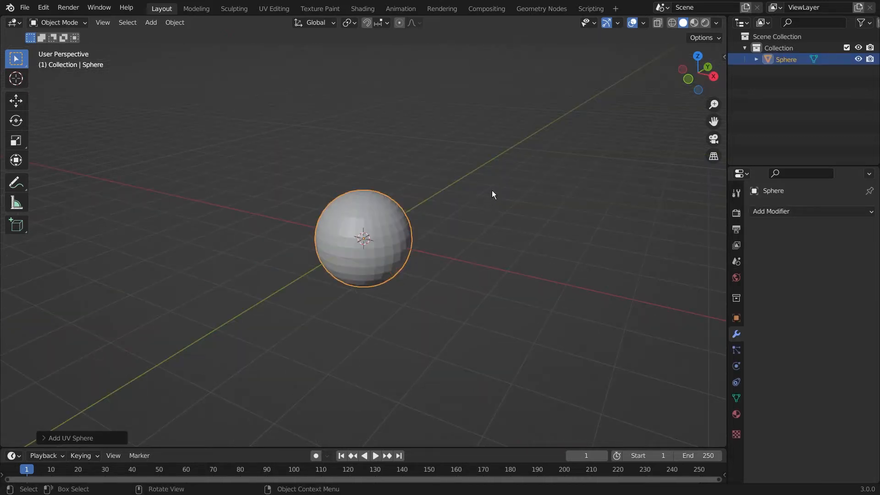
scroll(493, 191, up, 6)
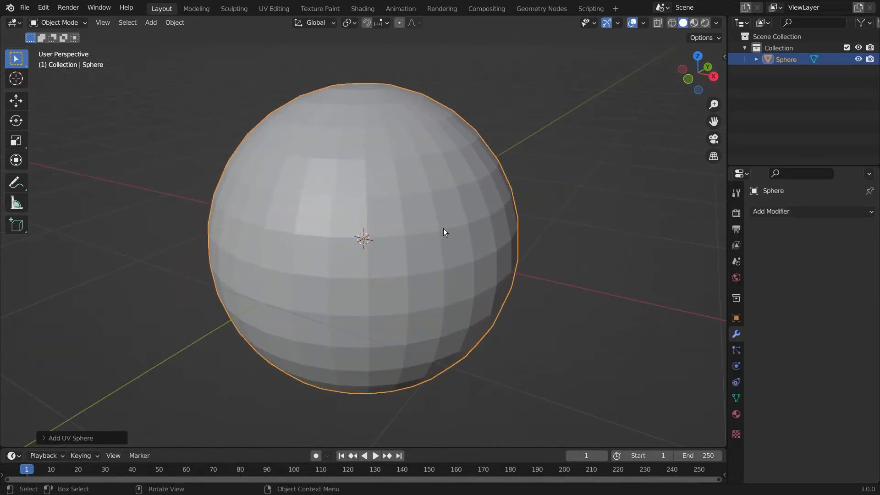
scroll(441, 229, down, 2)
middle_drag(483, 205, 515, 222)
Step: Raise the UV Sphere's segment count to 34 in its creation settings
click(98, 437)
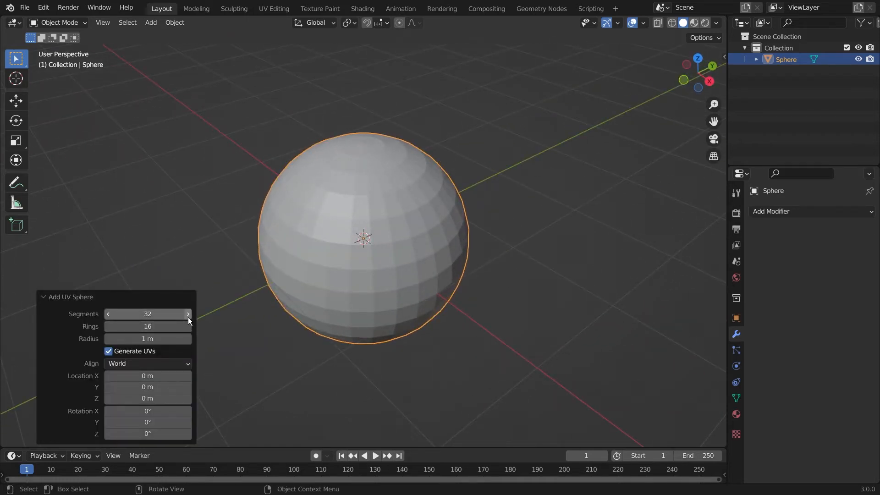
click(188, 315)
click(188, 315)
click(188, 315)
click(188, 315)
click(181, 297)
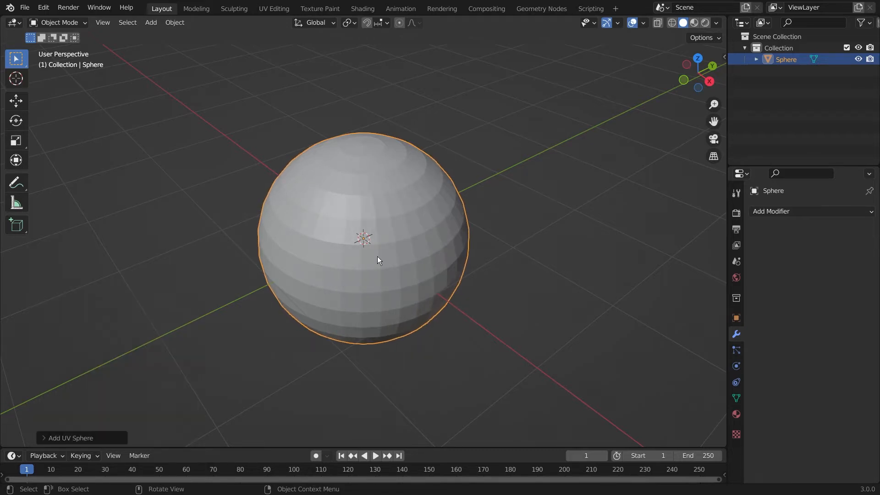
click(802, 214)
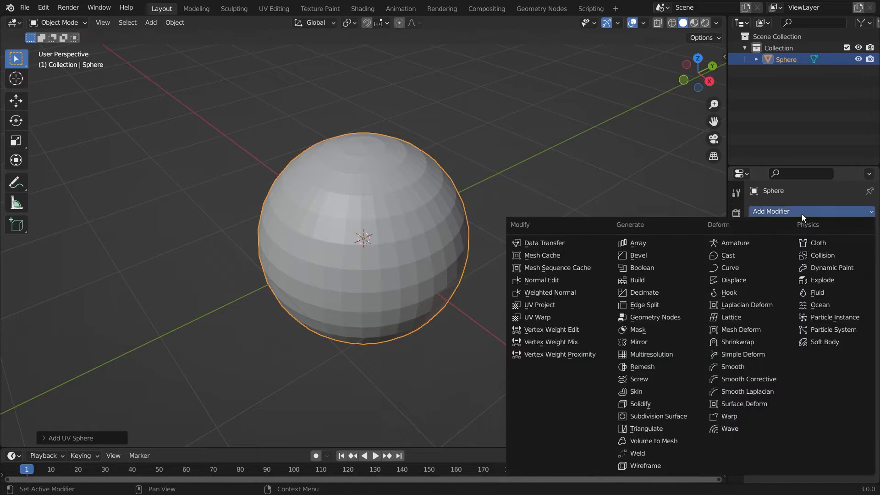
Step: Add a Build modifier to the sphere, starting at frame 1 with a 100-frame length
click(655, 281)
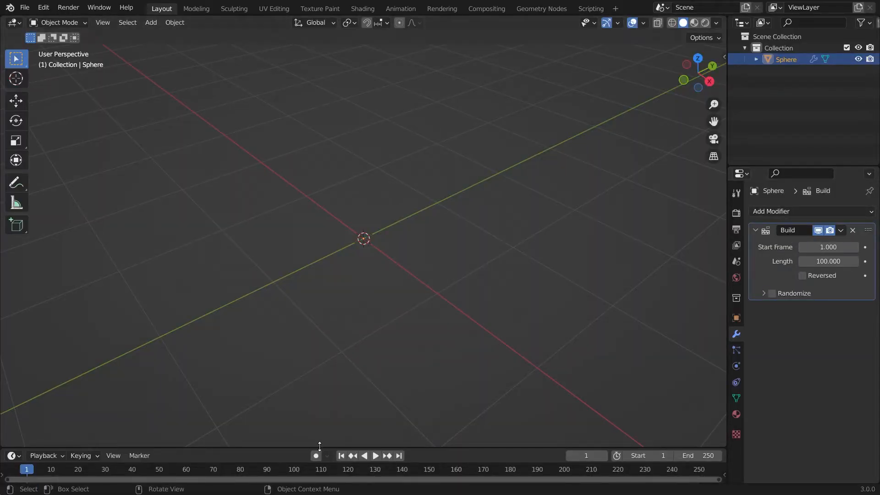
Step: Enlarge the timeline, play the build, and scrub back to frame 16 to see a partial sphere
drag(320, 446, 331, 337)
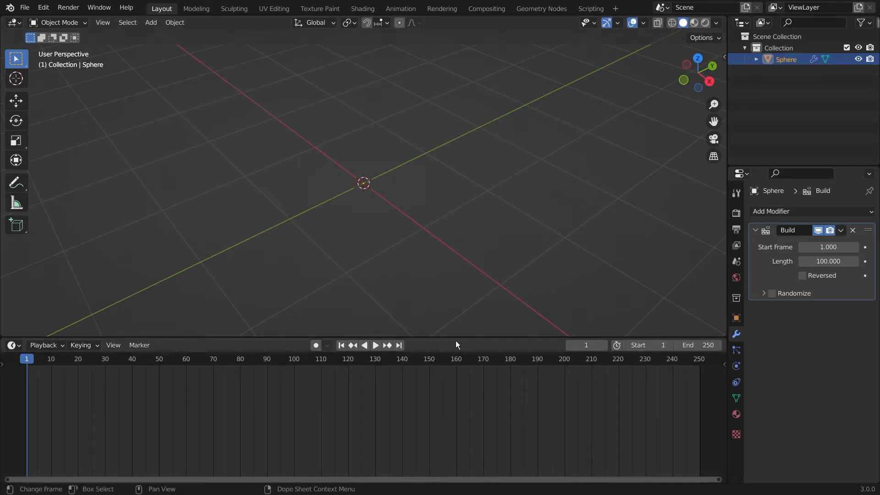
drag(456, 340, 461, 349)
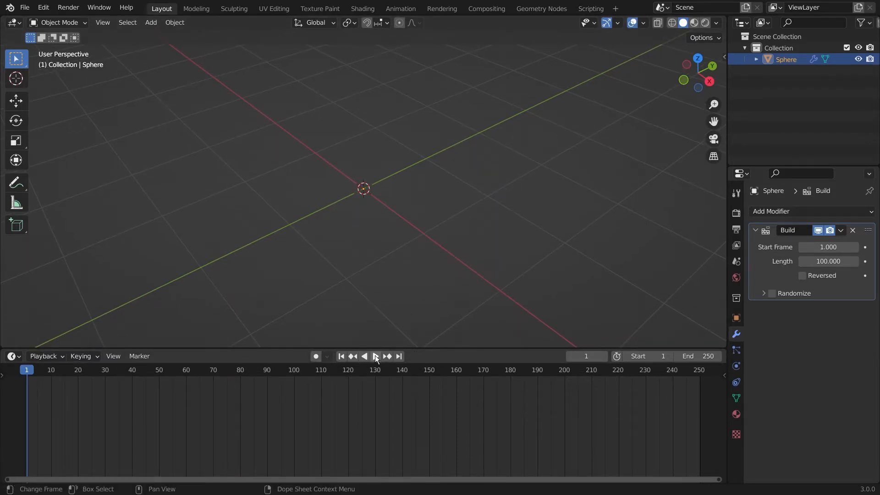
click(375, 356)
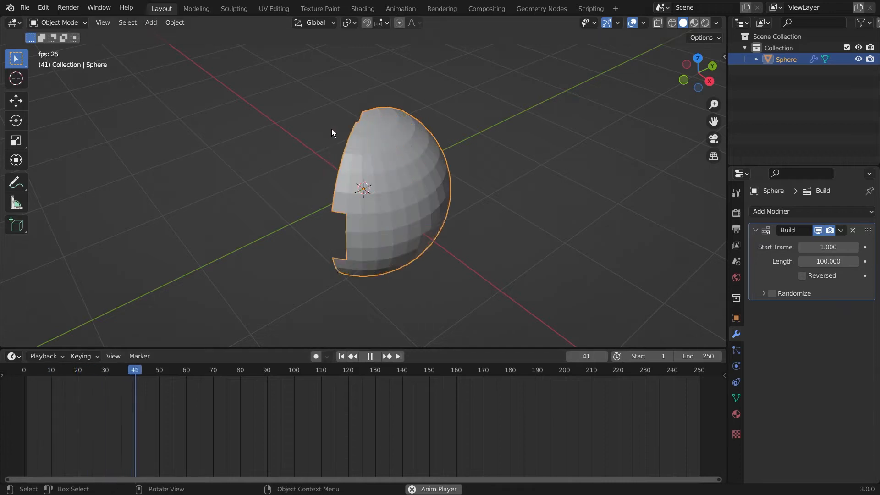
middle_drag(381, 158, 475, 161)
click(239, 375)
drag(240, 375, 243, 402)
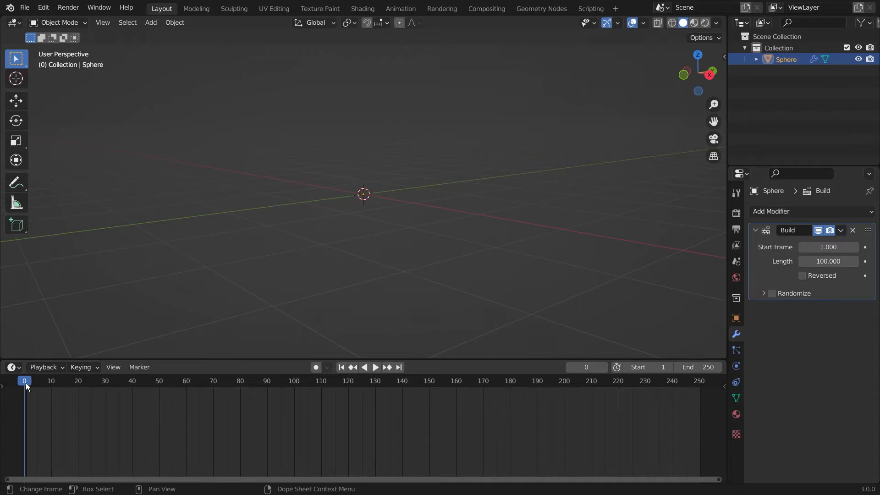
key(space)
key(space)
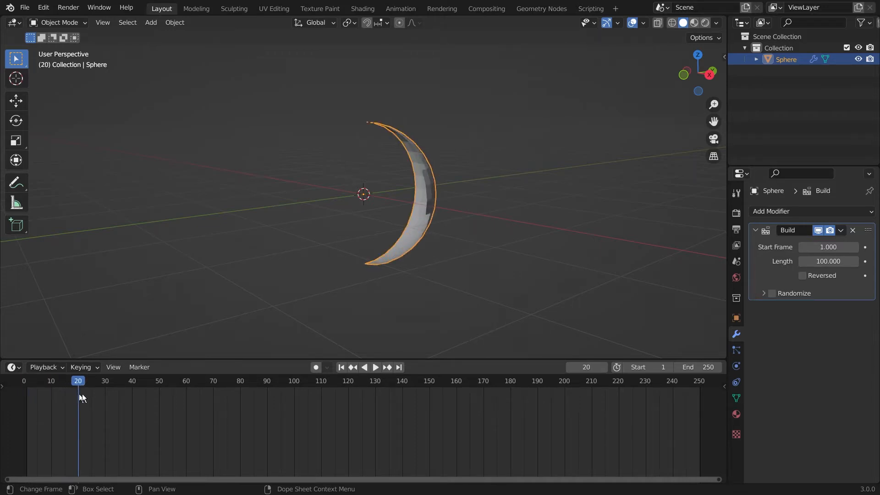
middle_drag(469, 228, 364, 246)
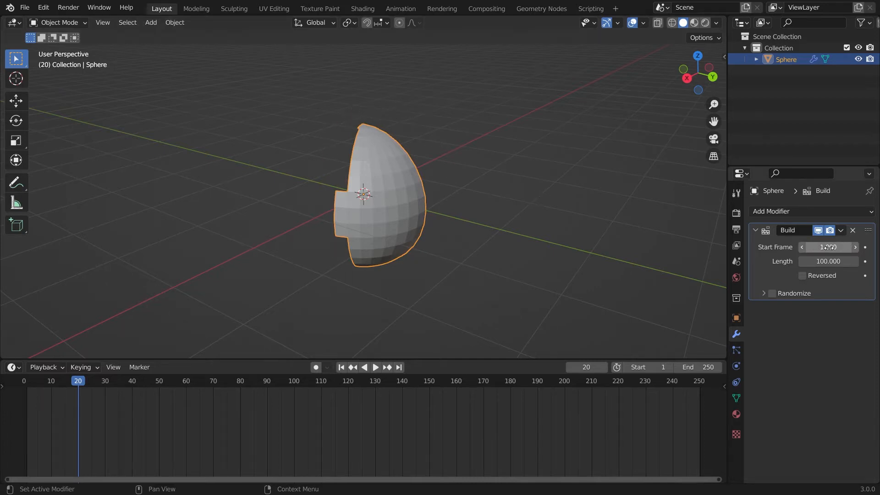
click(642, 240)
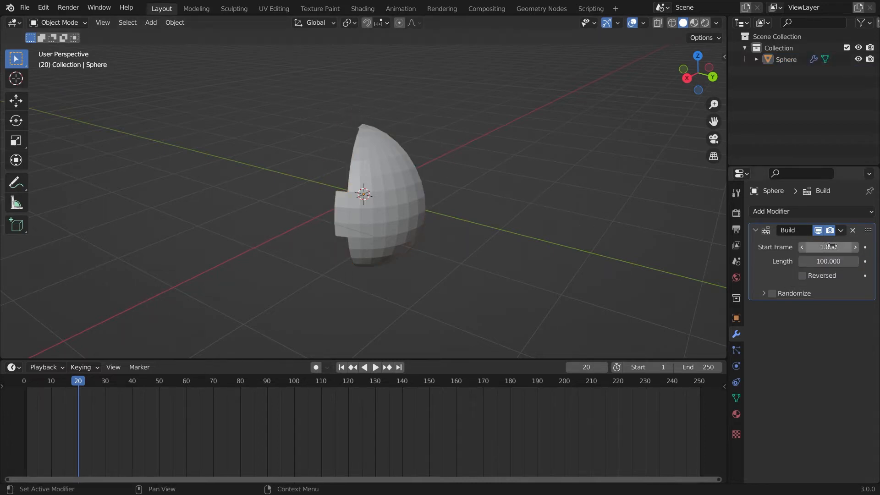
click(833, 246)
text(30)
key(Return)
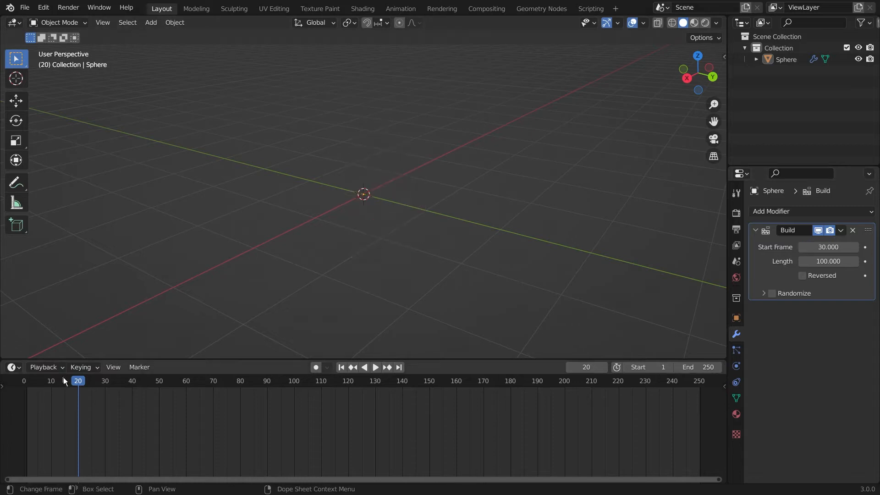
drag(71, 381, 297, 411)
key(Escape)
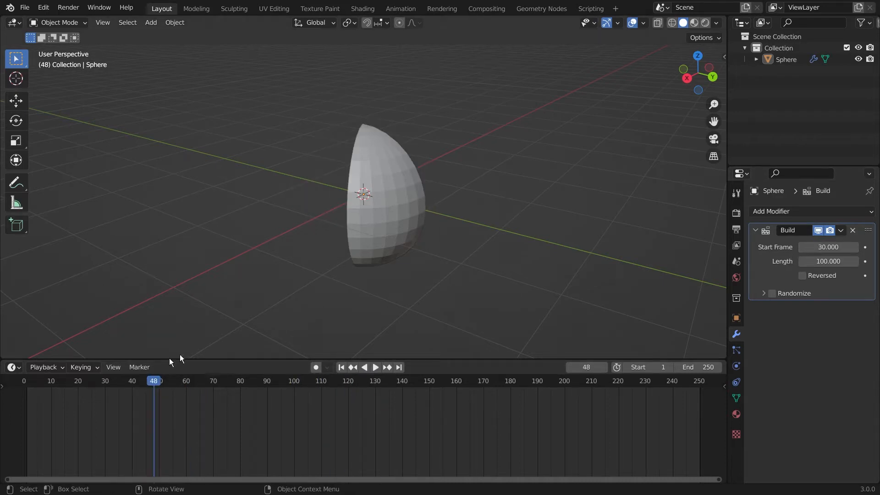
drag(160, 381, 23, 412)
click(828, 247)
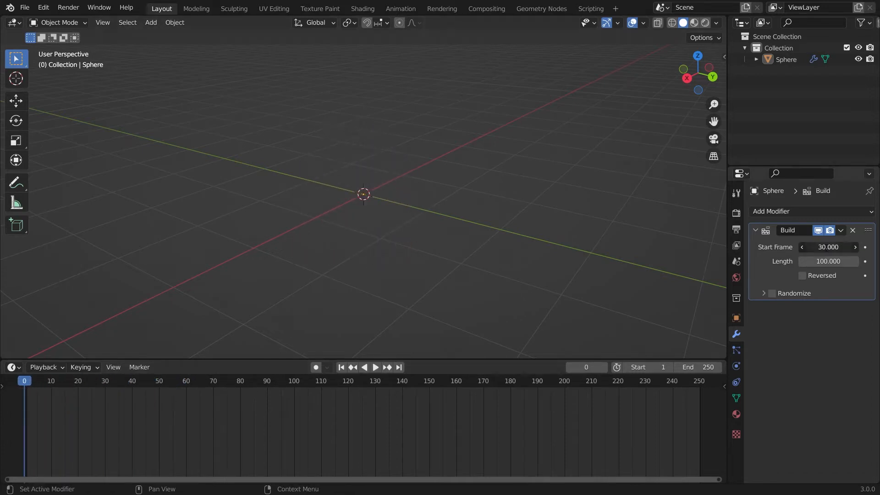
text(1)
key(Return)
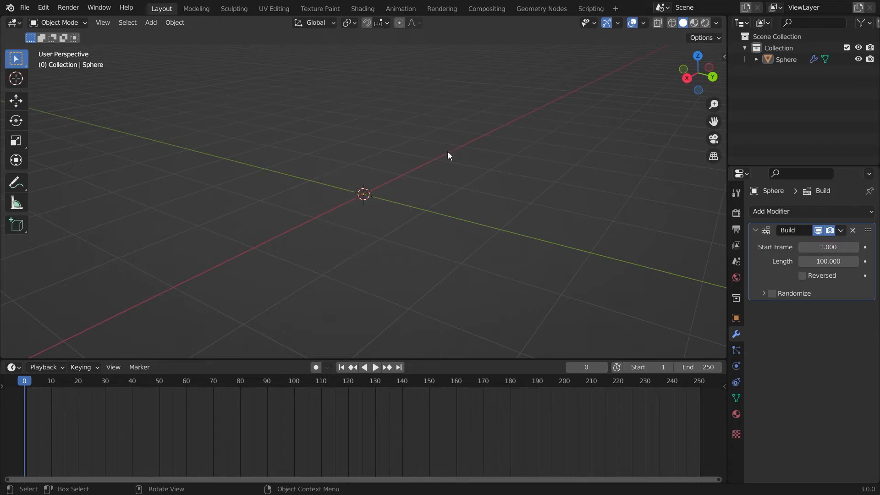
Step: Enable Reversed on the Build modifier and play and scrub to watch the sphere dismantle
click(803, 275)
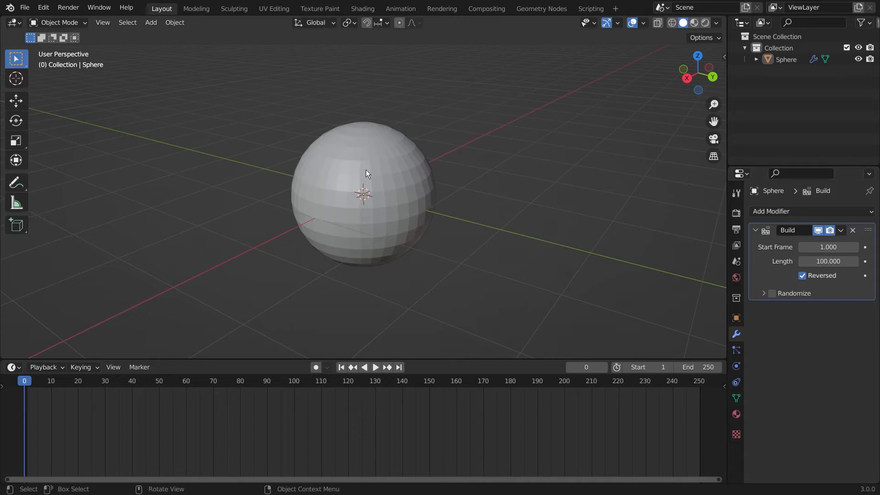
click(376, 368)
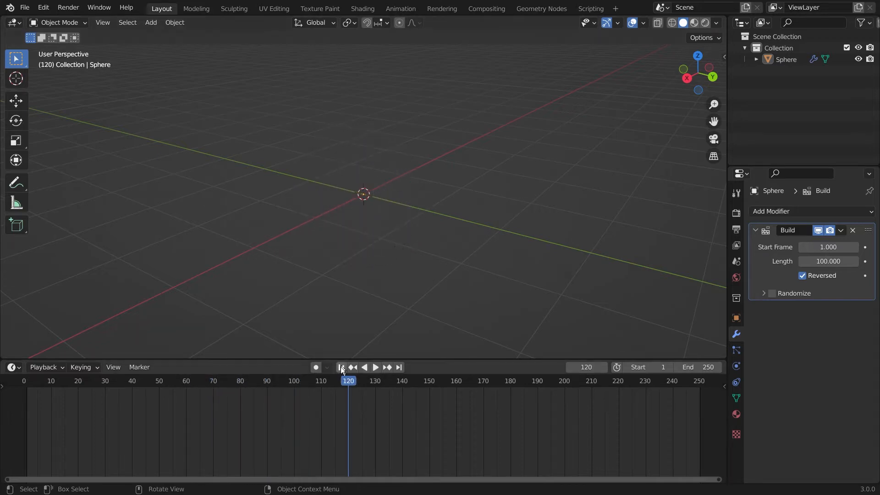
drag(349, 385, 15, 377)
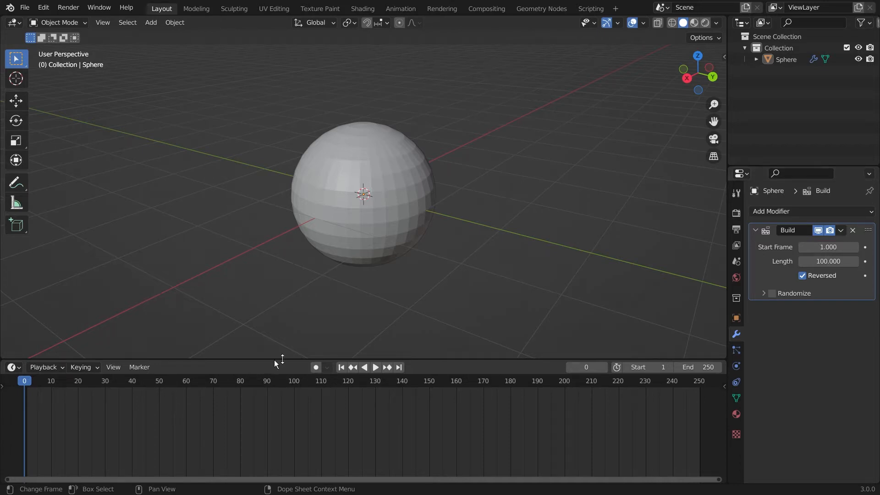
Step: Play the reversed build animation, then stop it and rewind to frame 0
click(375, 367)
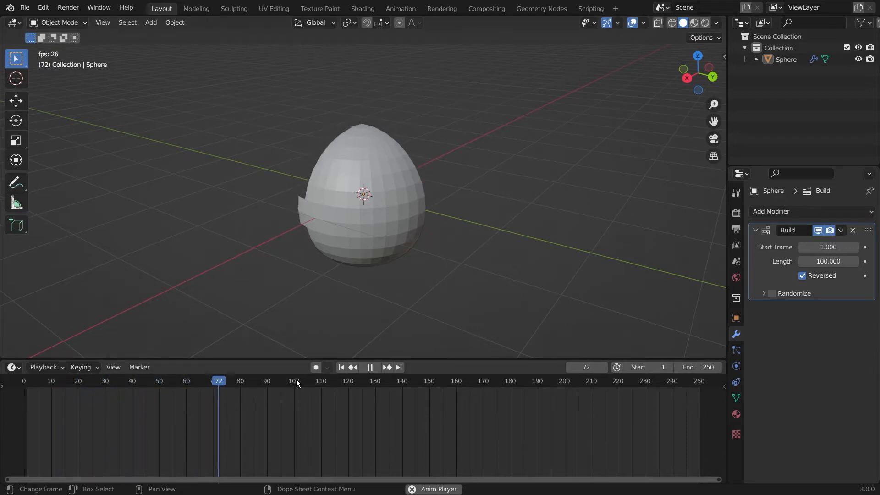
key(space)
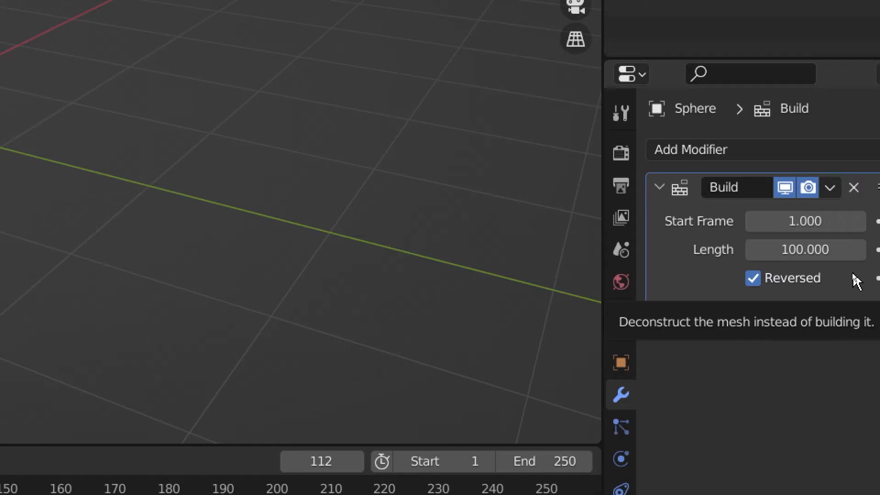
drag(321, 381, 7, 384)
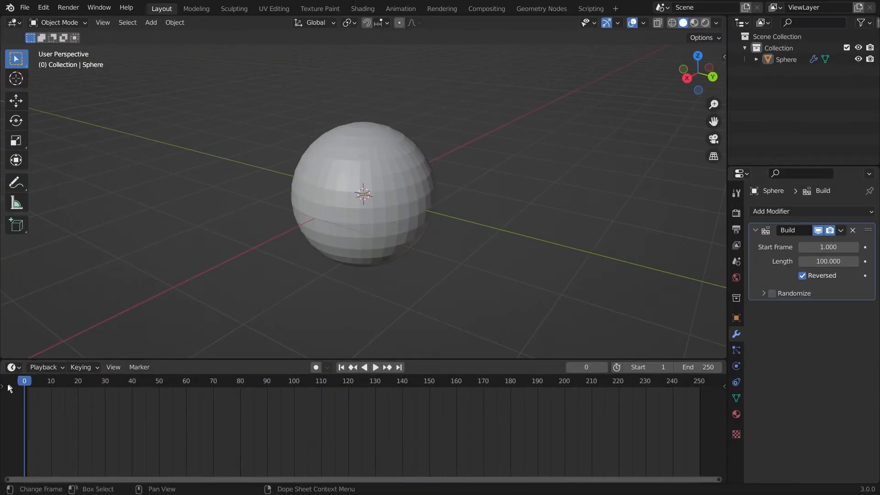
Step: Set the Build modifier Length to 50 frames, replay it and rewind to frame 0
click(844, 261)
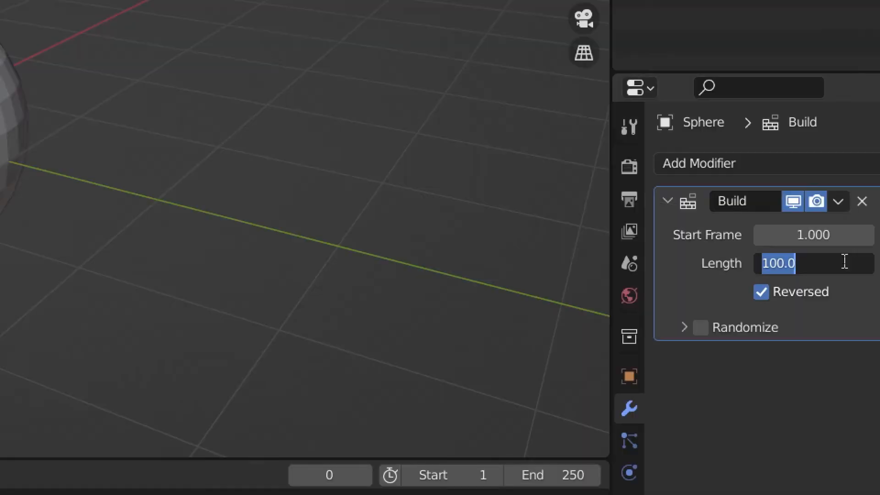
text(50)
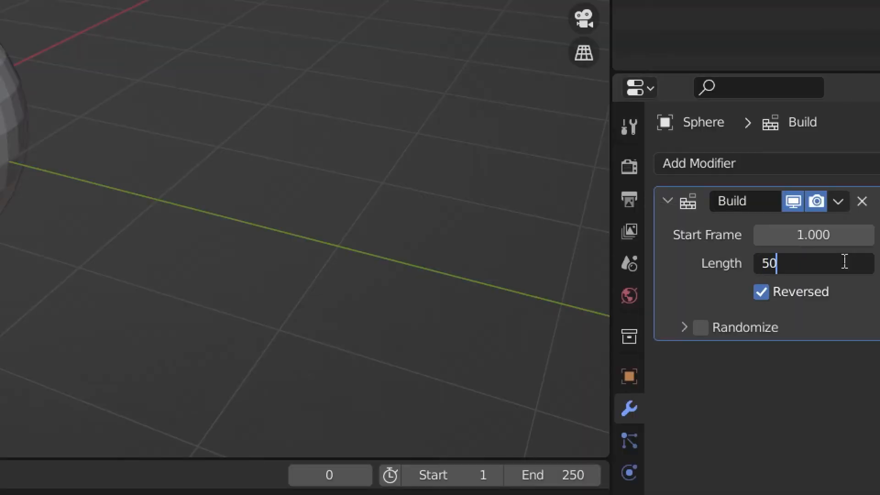
key(Return)
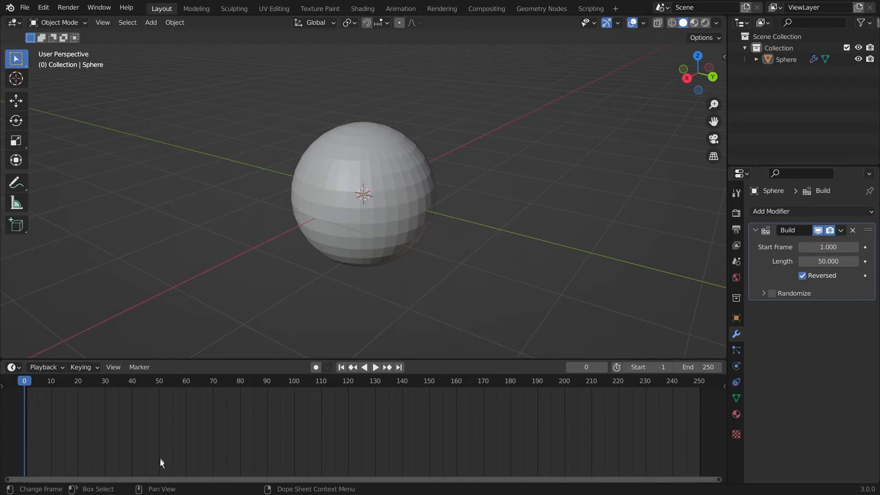
click(379, 368)
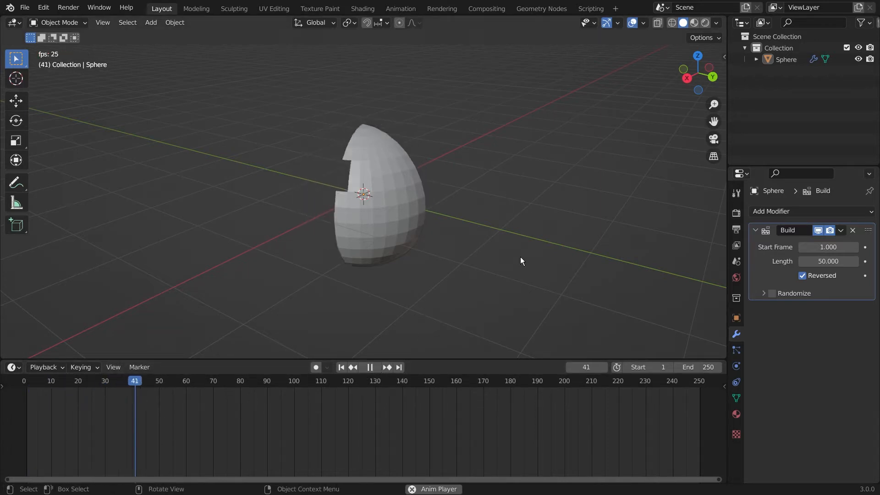
key(space)
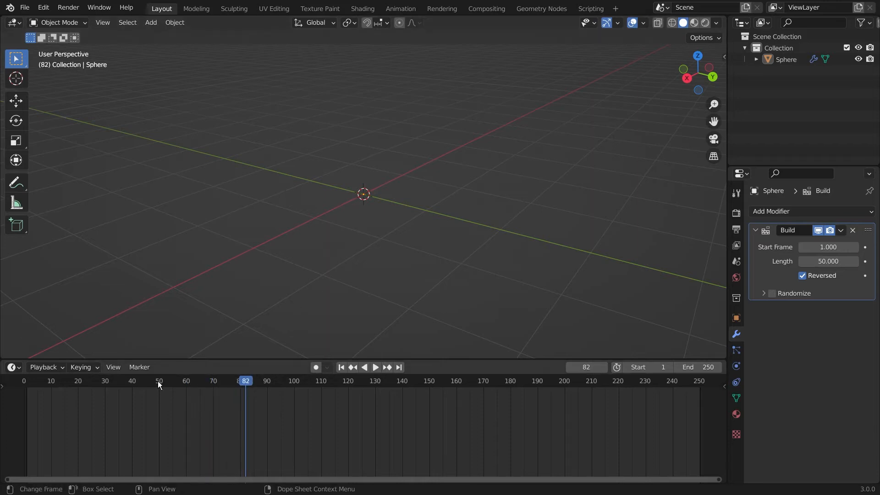
drag(246, 380, 24, 381)
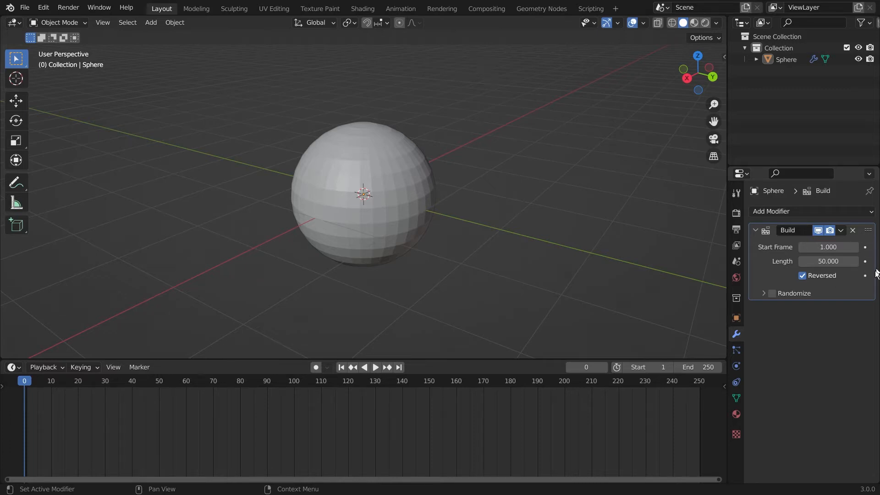
Step: Enable Randomize on the Build modifier and preview the shuffled build around frames 60 and 15
click(775, 295)
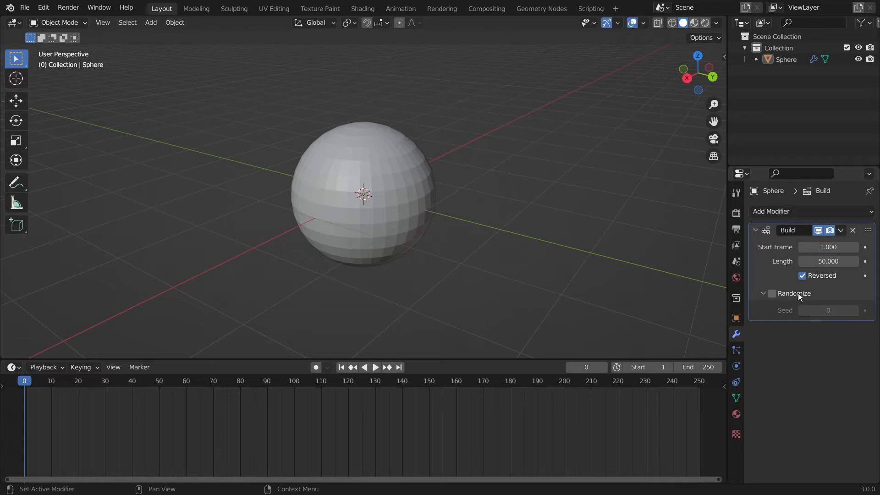
click(772, 293)
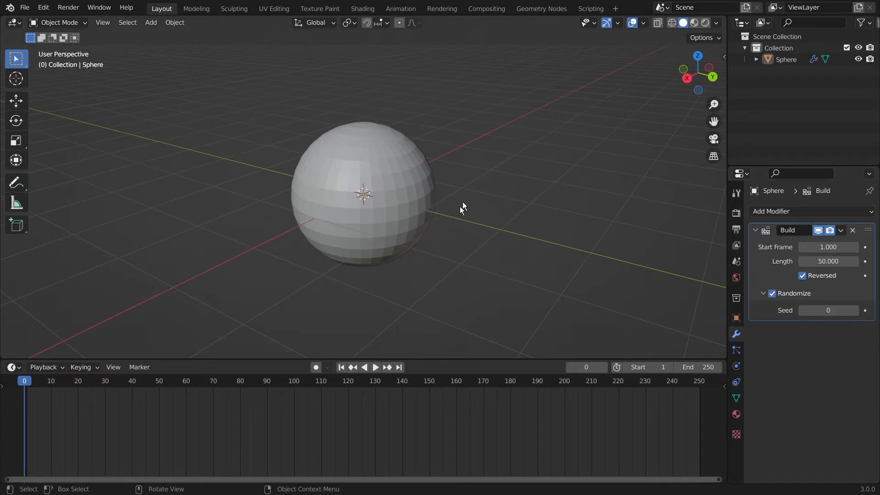
click(374, 367)
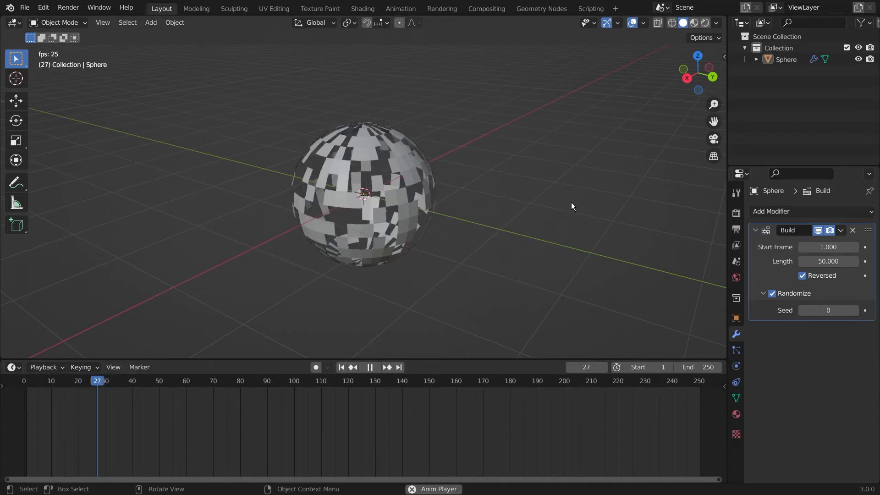
key(space)
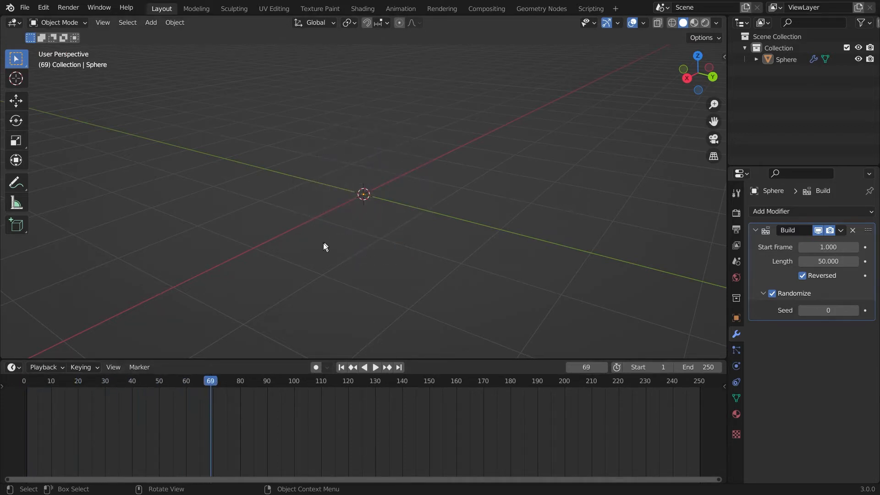
drag(211, 382, 24, 408)
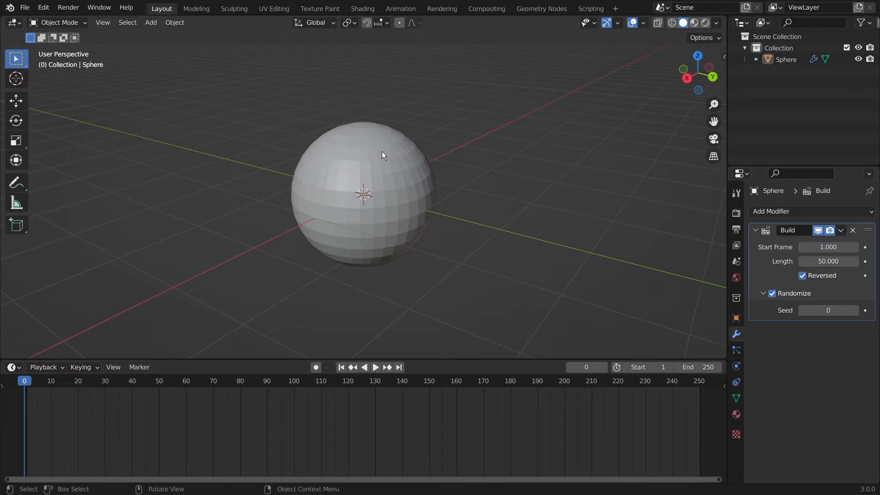
scroll(382, 152, up, 2)
middle_drag(444, 152, 504, 151)
scroll(478, 149, down, 2)
scroll(503, 152, up, 3)
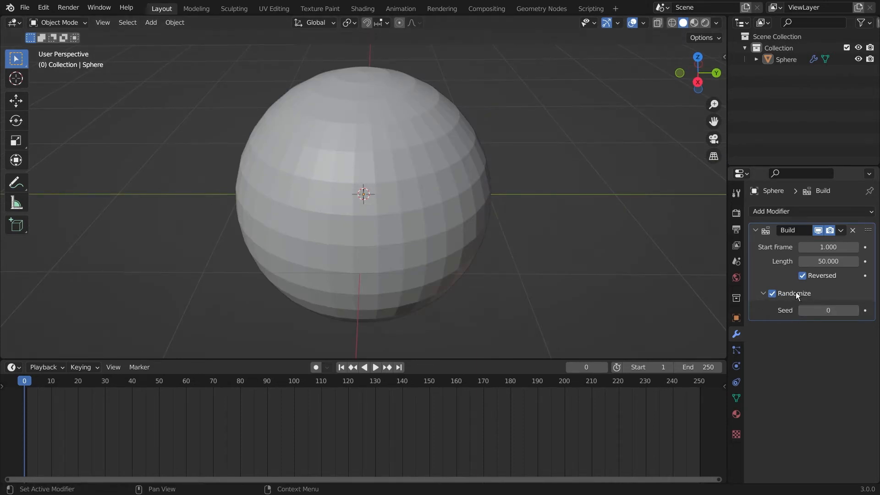
drag(30, 379, 64, 385)
middle_drag(256, 234, 292, 211)
middle_drag(513, 130, 493, 136)
Step: Set the Randomize seed to 20 and orbit around the sphere to inspect the result
click(835, 310)
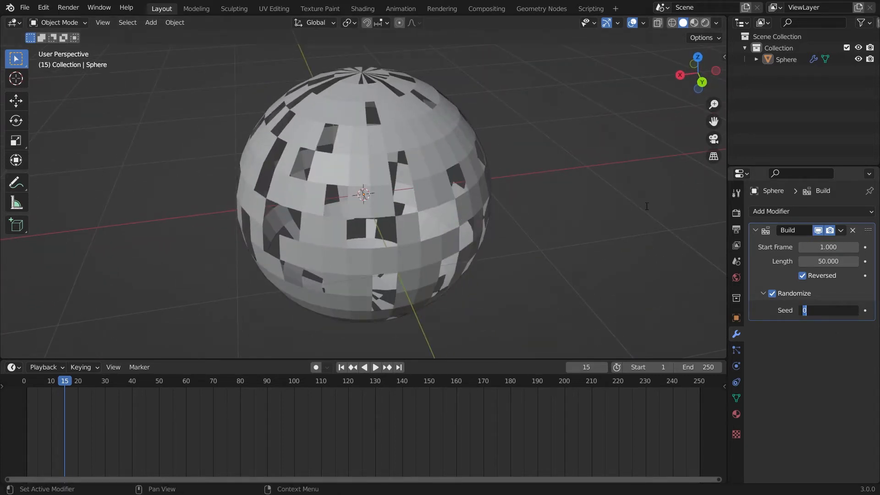
text(20)
key(Return)
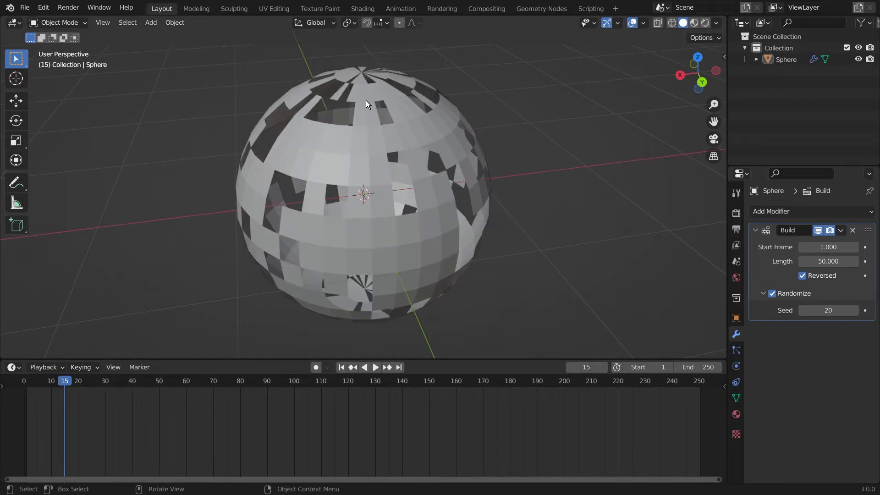
middle_drag(325, 202, 413, 229)
middle_drag(334, 205, 403, 158)
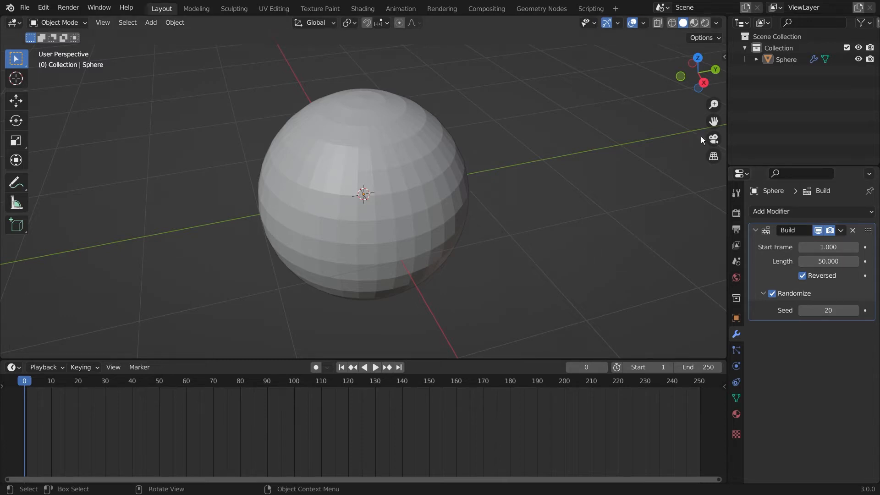
scroll(396, 260, down, 2)
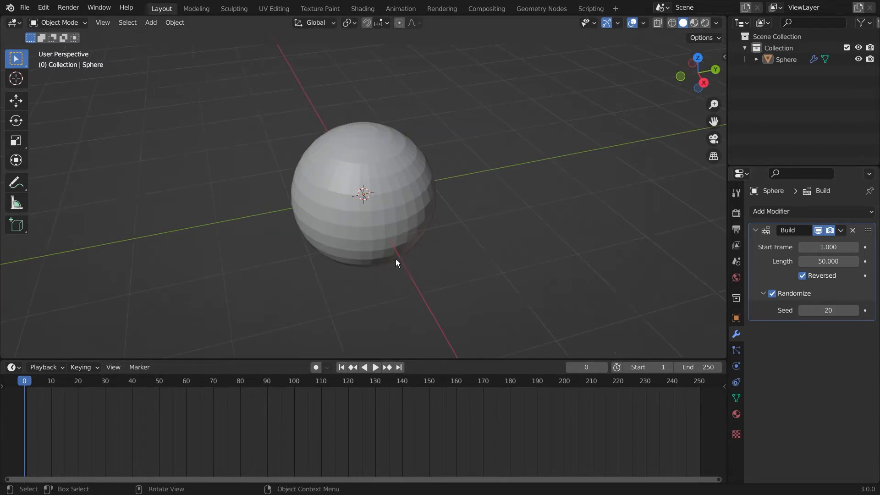
middle_drag(396, 260, 527, 211)
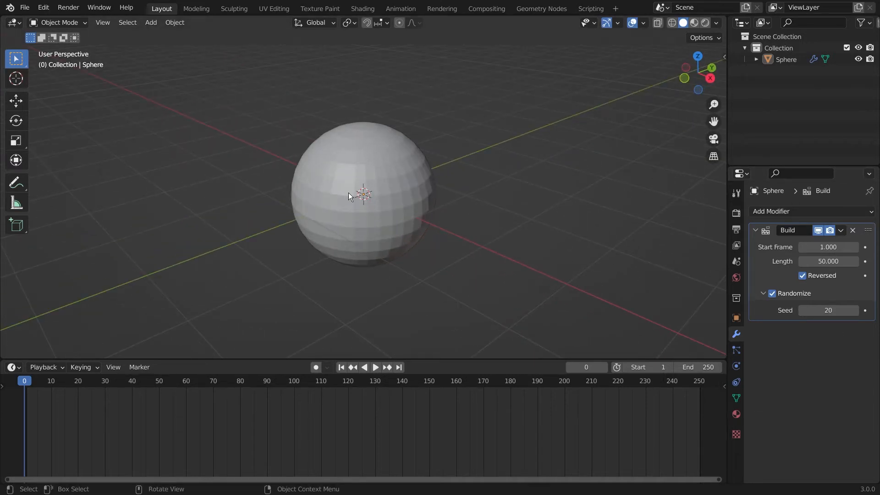
scroll(349, 193, up, 3)
middle_drag(614, 188, 530, 170)
scroll(487, 221, down, 3)
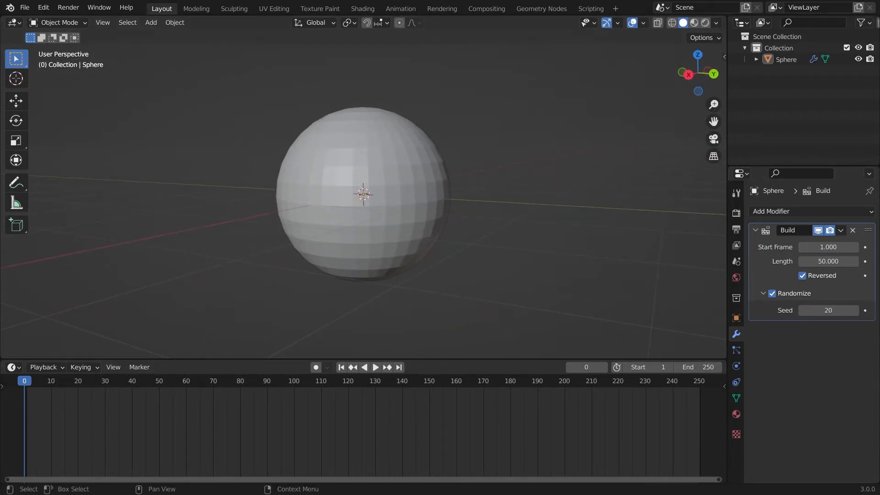
middle_drag(573, 234, 534, 224)
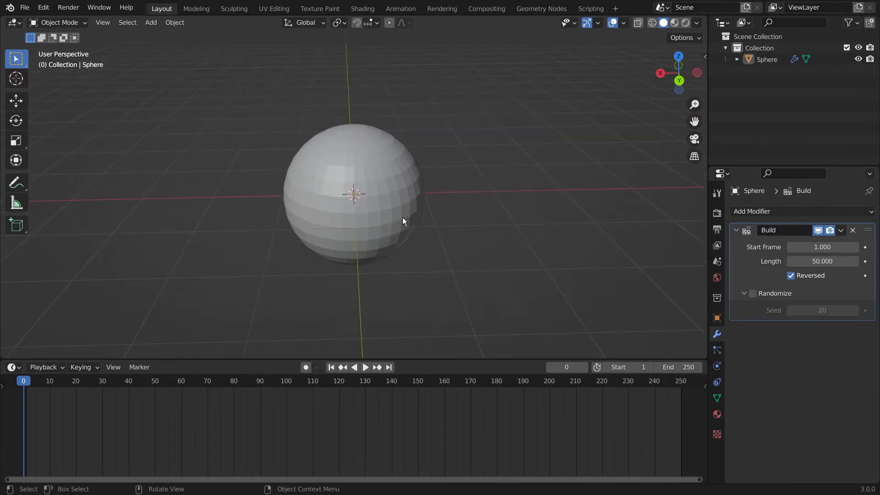
Step: Orbit around the sphere, then select it
scroll(402, 217, up, 3)
middle_drag(424, 218, 546, 221)
scroll(526, 239, down, 2)
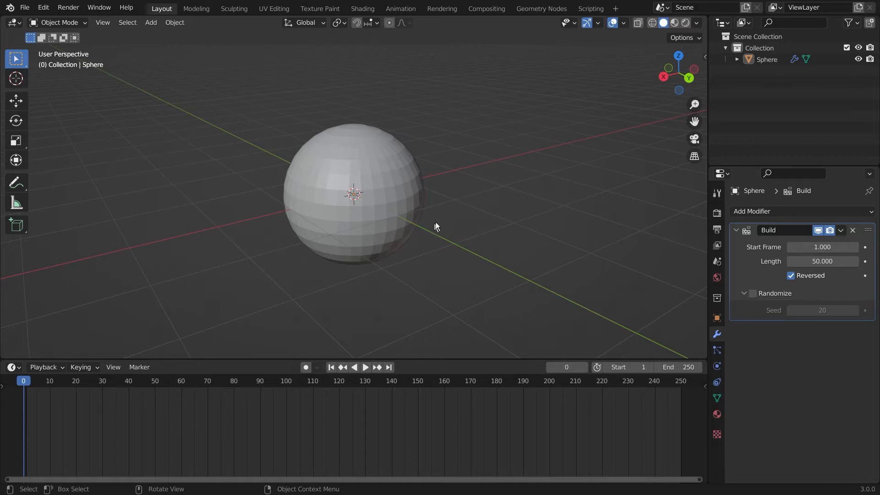
mouse_move(509, 211)
middle_down()
mouse_move(461, 229)
mouse_move(513, 227)
middle_up()
scroll(472, 235, up, 1)
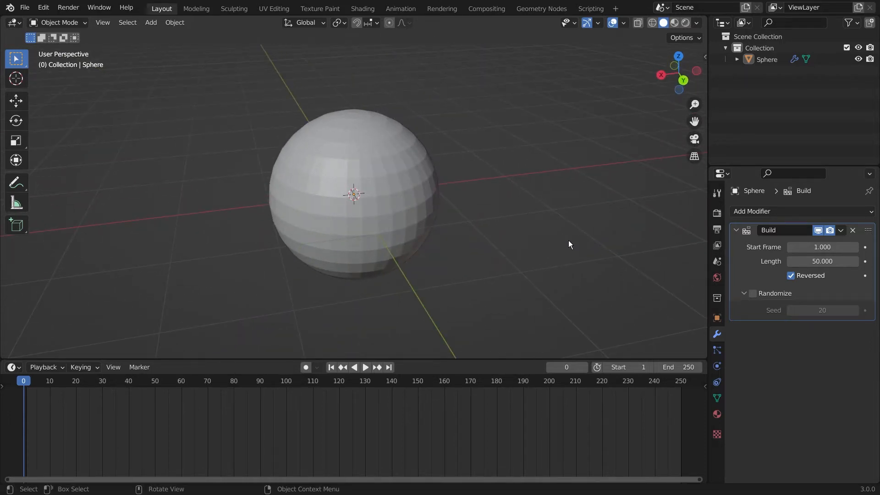
middle_drag(569, 240, 506, 236)
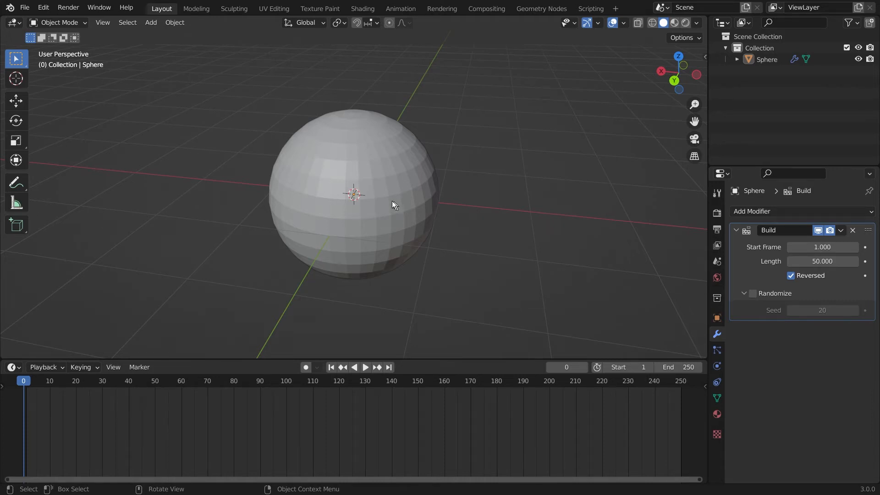
click(389, 161)
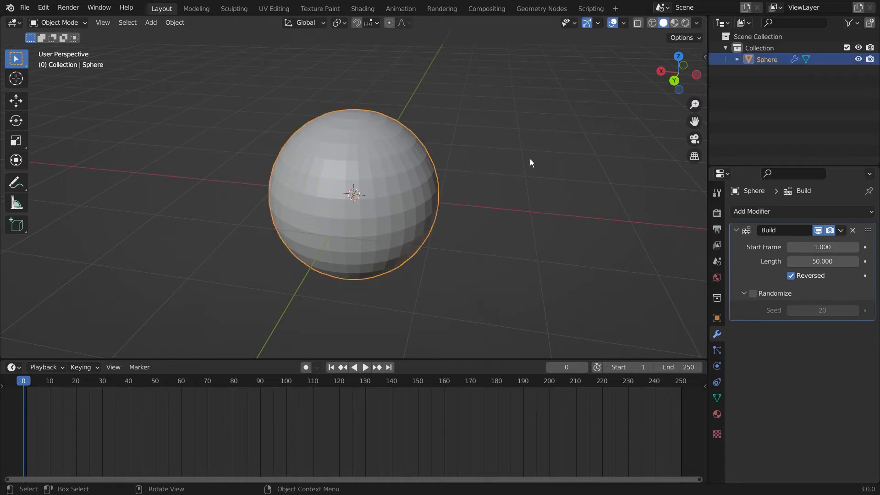
Step: Enter Edit Mode and run Mesh > Sort Elements by View Z Axis
key(Tab)
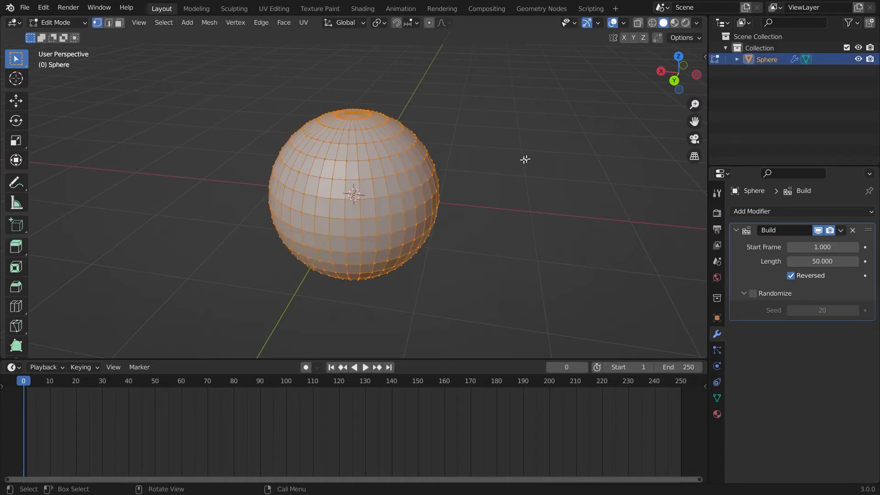
click(515, 164)
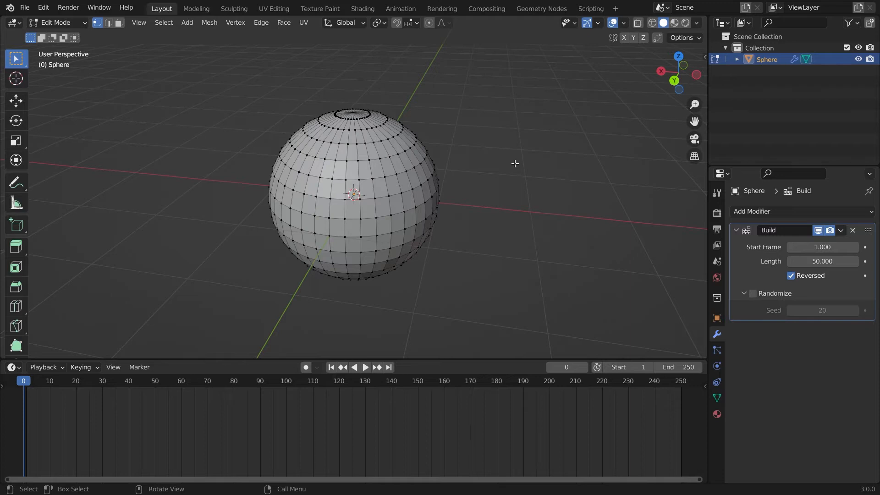
scroll(343, 126, up, 1)
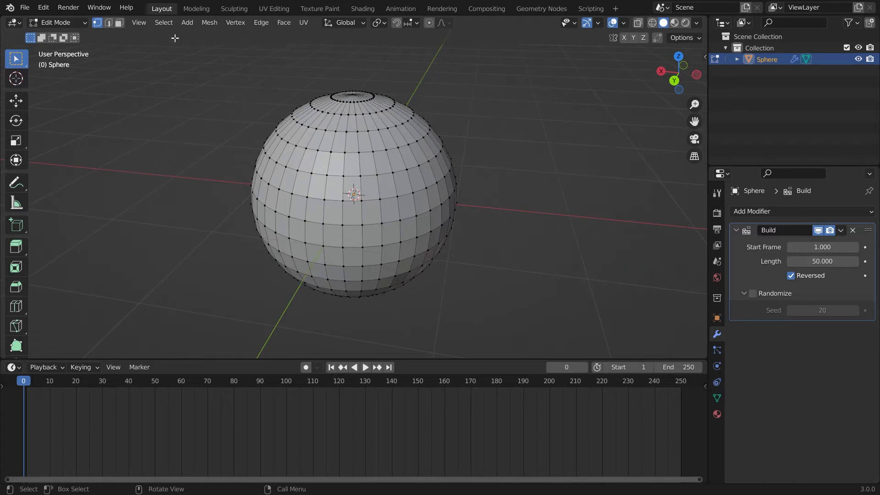
click(211, 21)
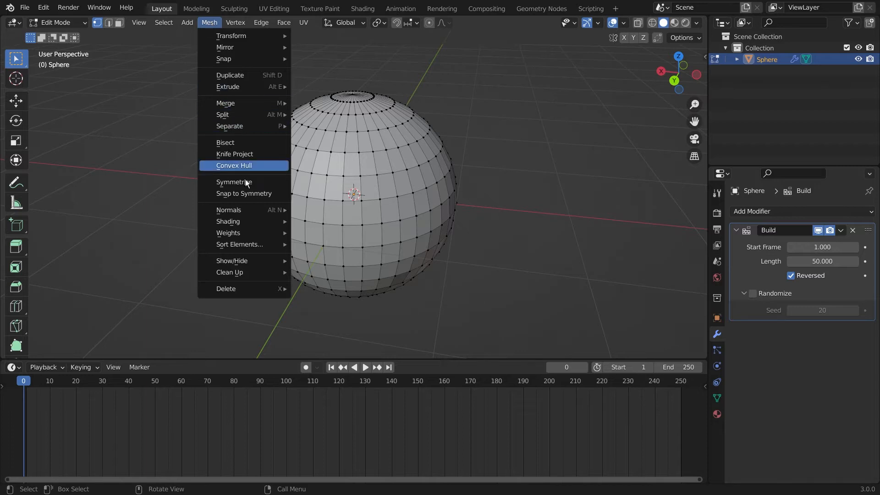
mouse_move(257, 246)
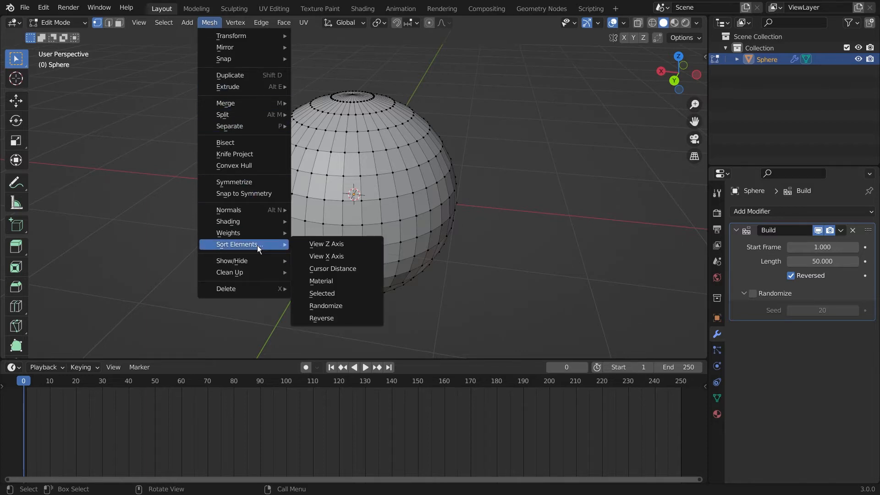
click(345, 244)
middle_drag(569, 169, 552, 180)
scroll(504, 181, down, 2)
scroll(495, 183, up, 3)
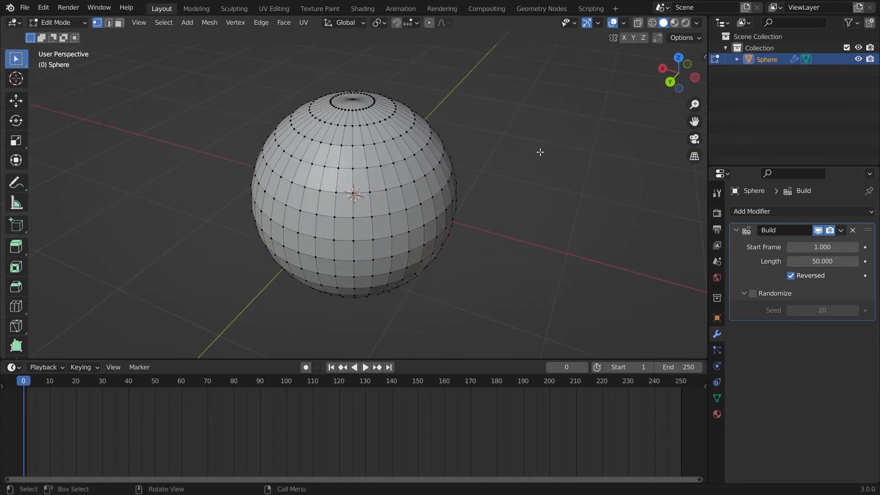
Step: Select all of the sphere's vertices and sort them by View Z Axis
key(a)
middle_drag(523, 170, 331, 190)
click(210, 21)
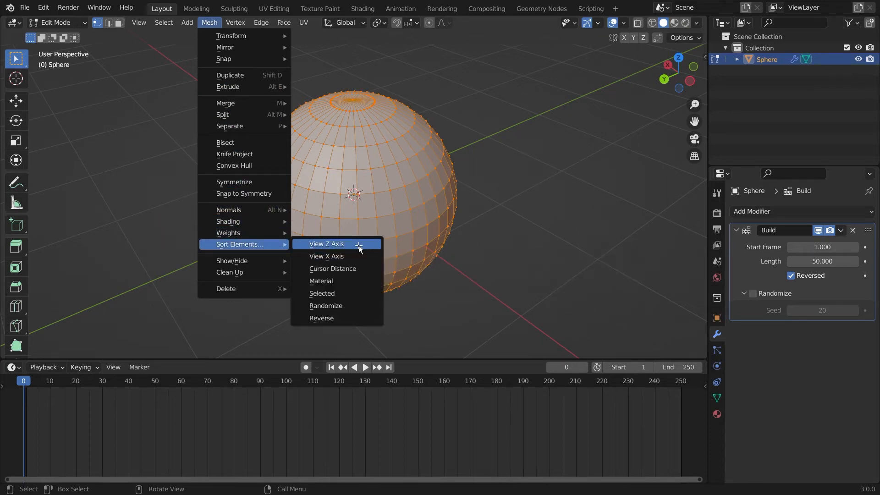
click(359, 246)
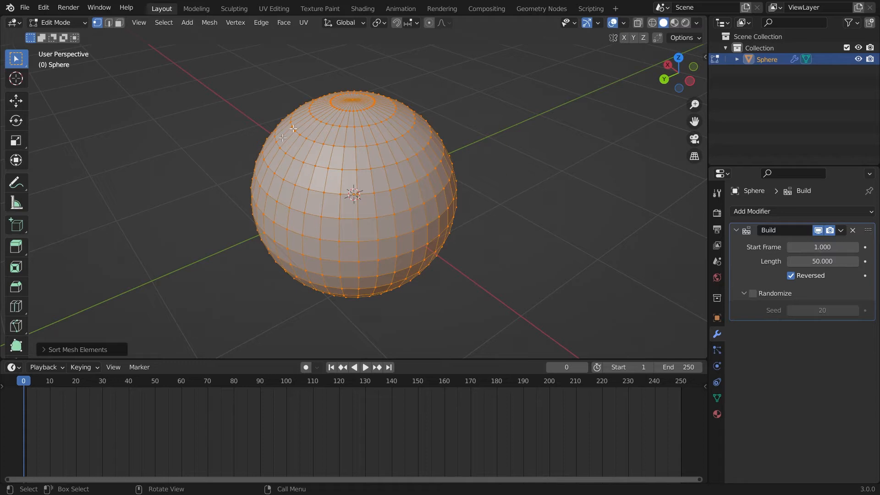
middle_drag(516, 161, 533, 162)
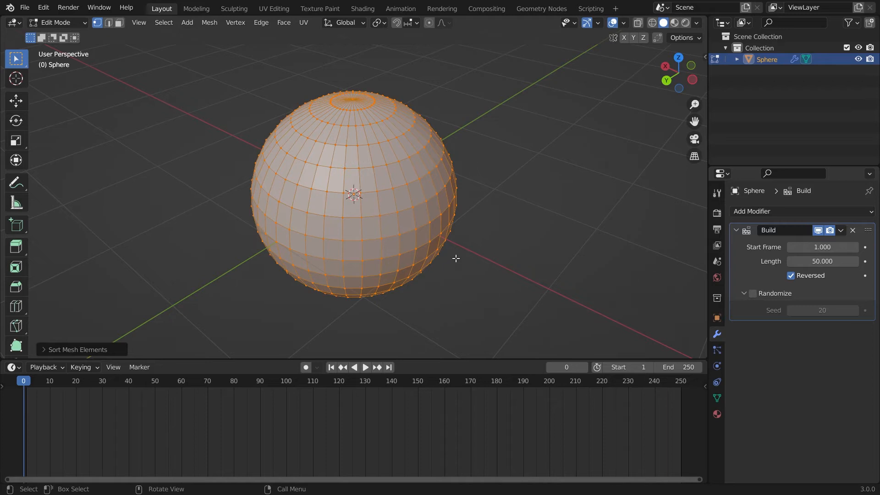
key(Tab)
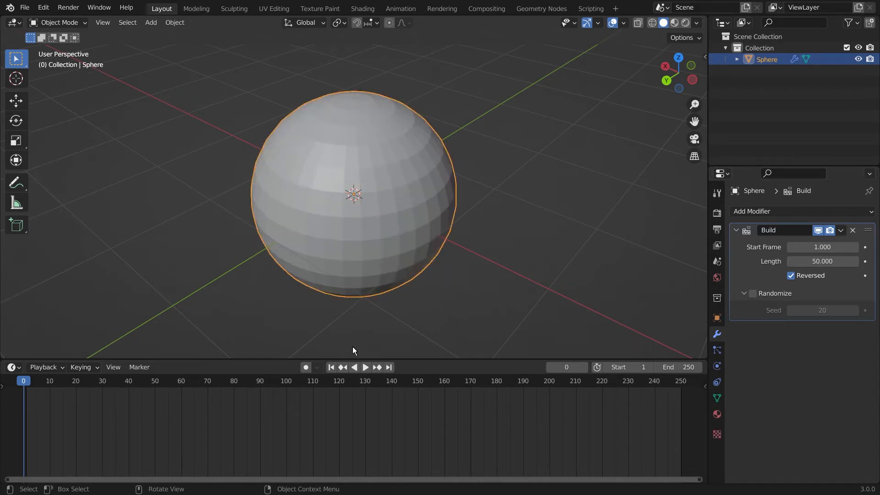
click(365, 367)
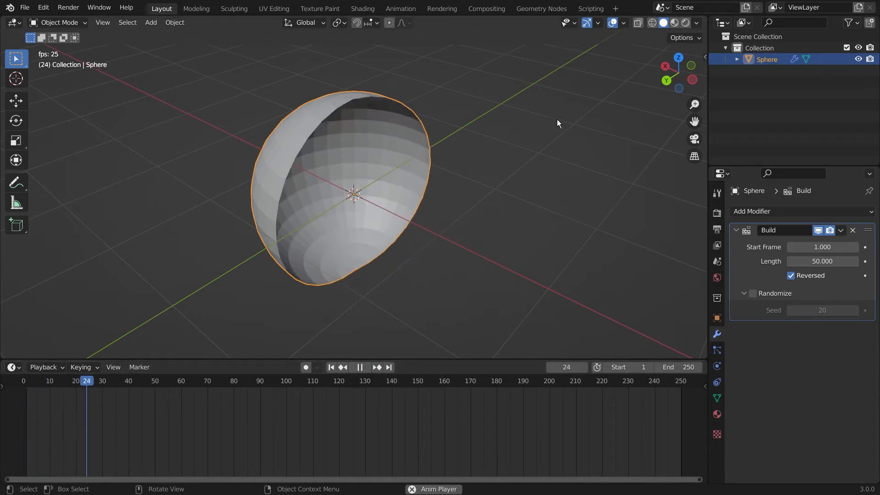
key(space)
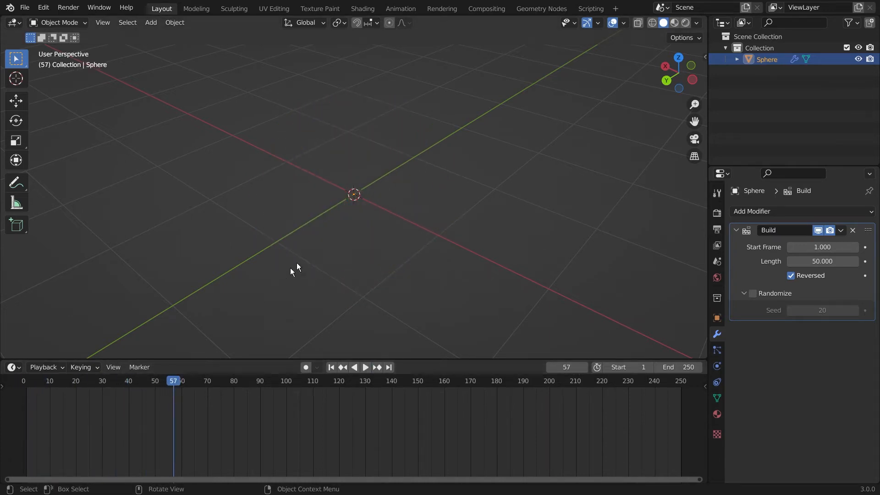
middle_drag(423, 192, 356, 56)
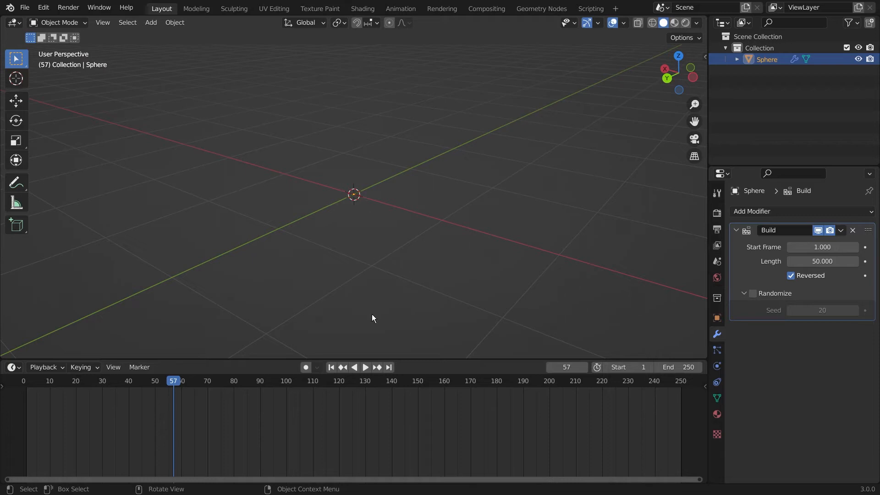
middle_drag(419, 112, 440, 129)
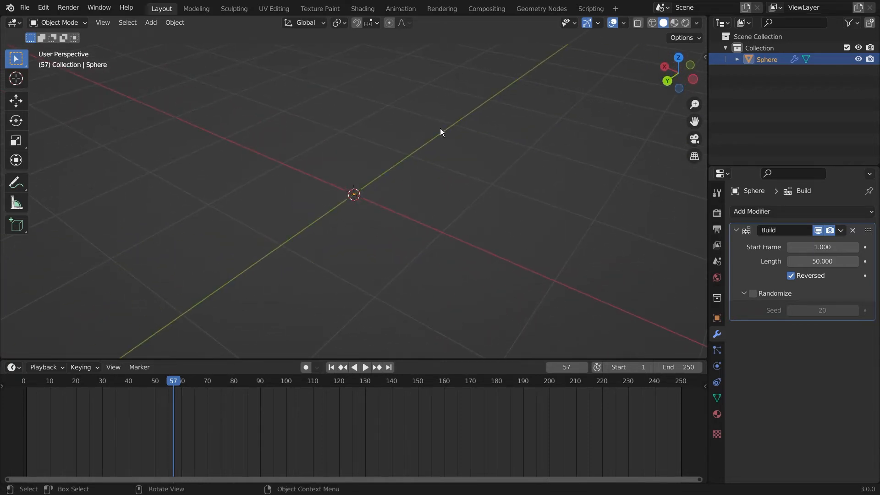
key(KP_7)
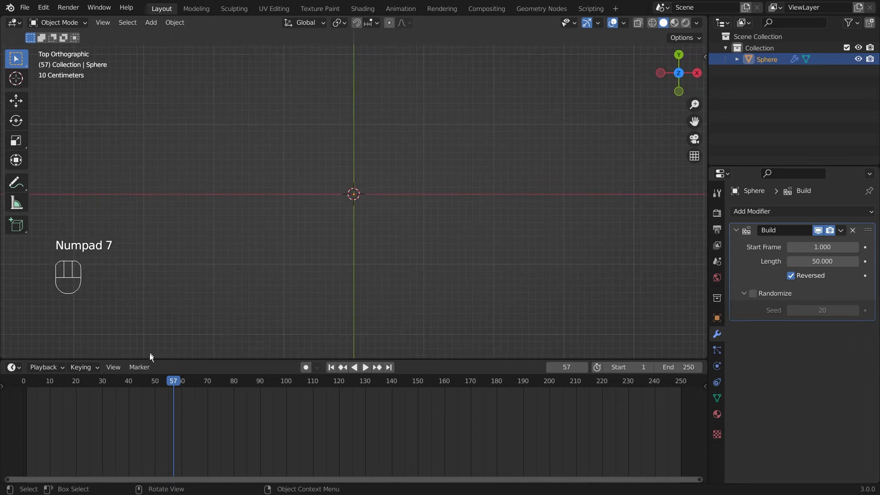
drag(173, 383, 22, 382)
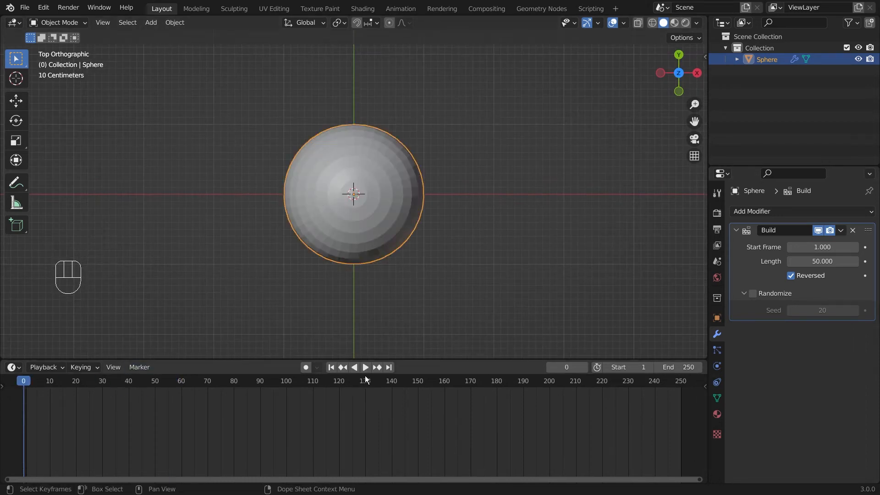
key(space)
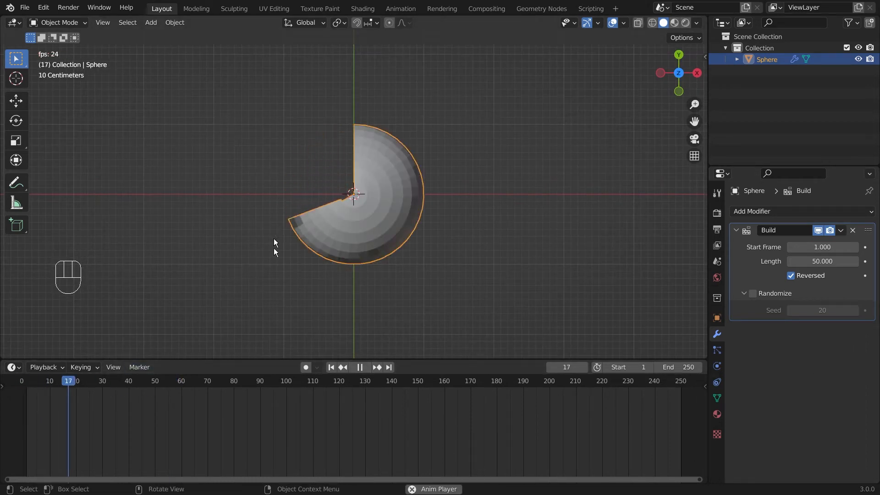
key(space)
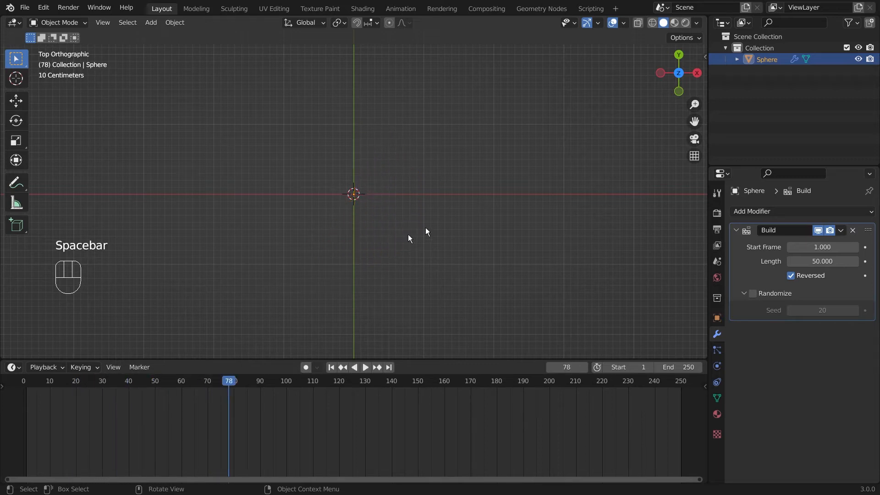
drag(229, 382, 23, 383)
middle_drag(485, 224, 508, 134)
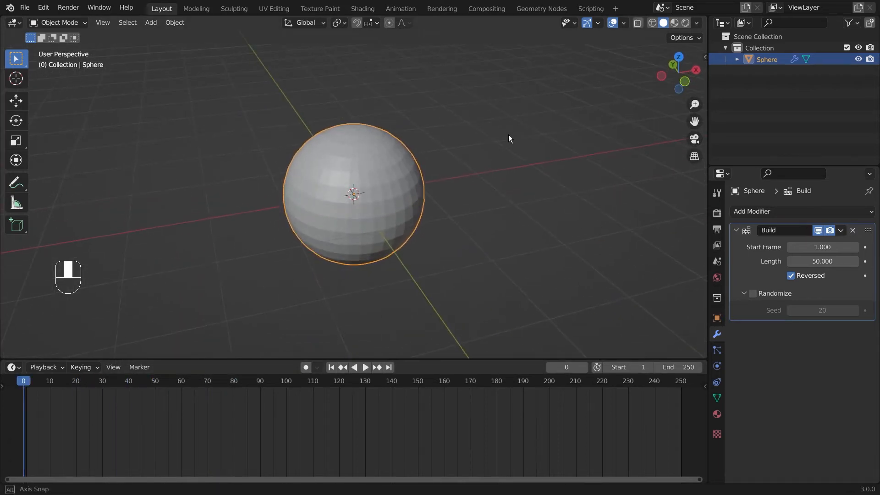
Step: In Edit Mode, select the whole sphere and sort its elements by View X Axis
key(Tab)
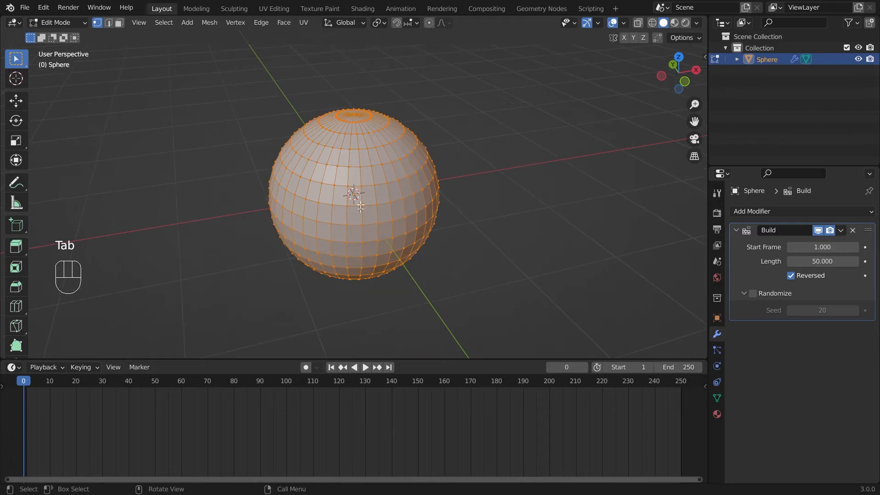
click(537, 180)
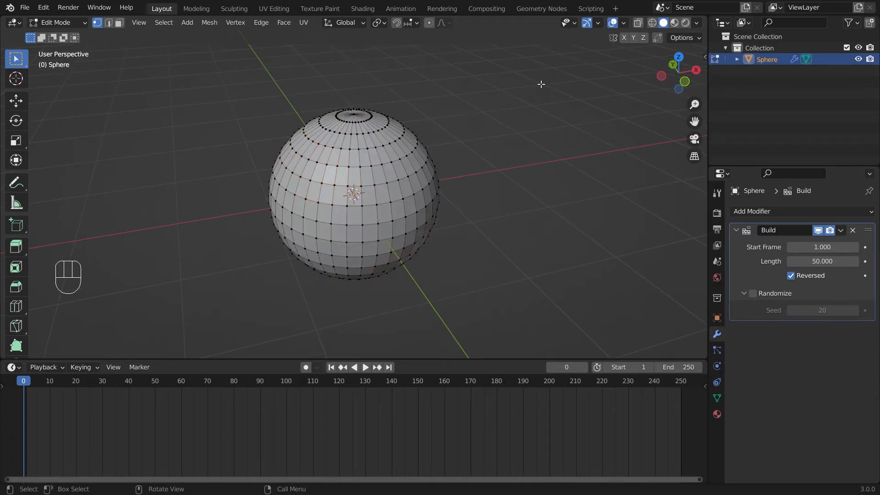
key(a)
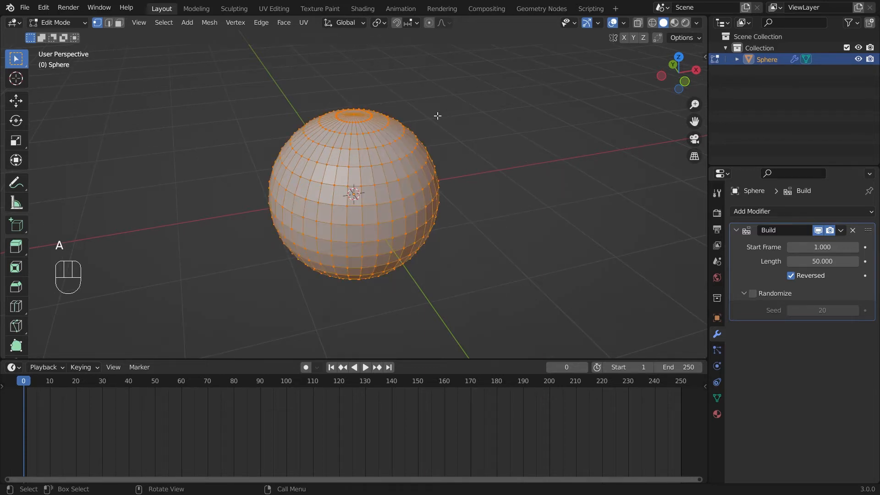
click(210, 23)
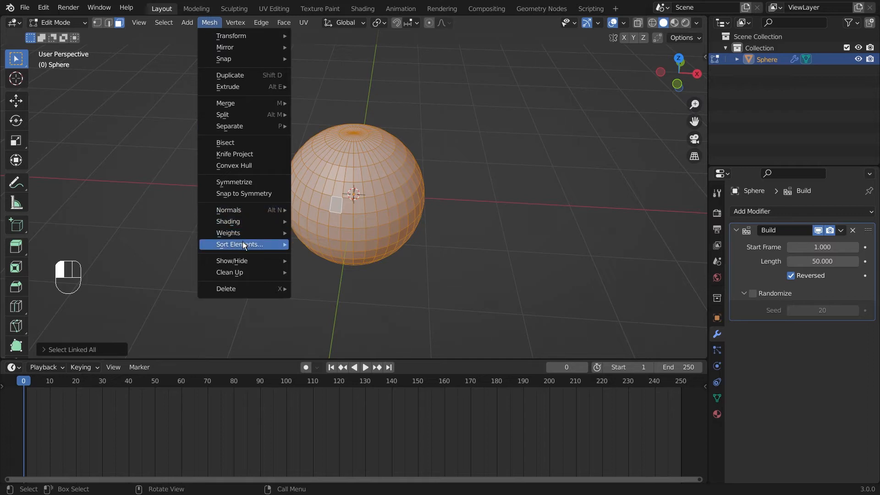
mouse_move(291, 246)
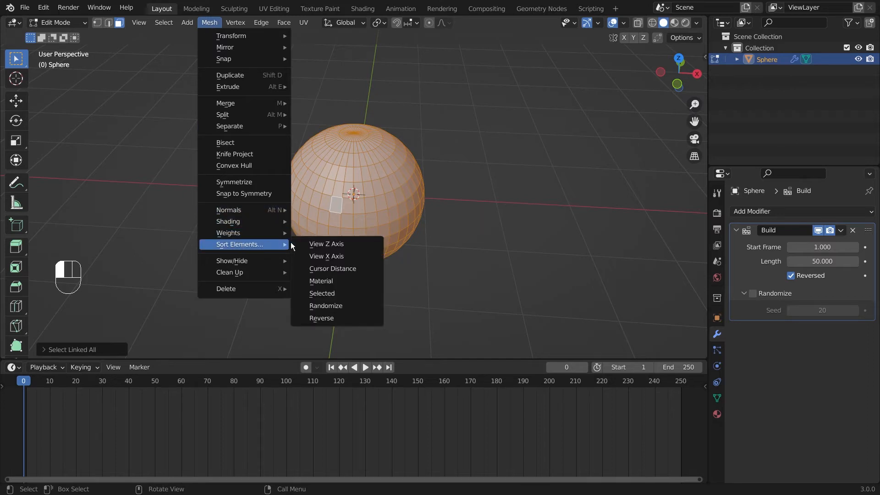
click(347, 255)
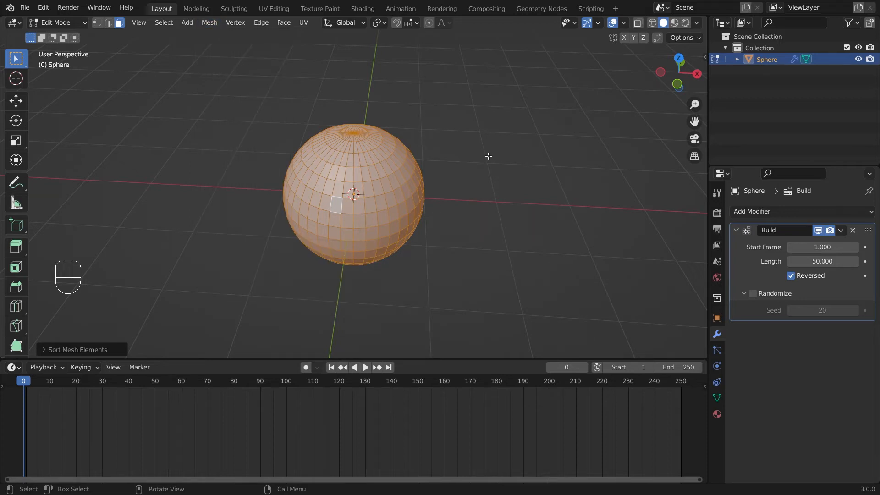
key(Tab)
Step: Play the animation to watch the sphere dismantle top-down in bands, then rewind to frame 0
middle_drag(503, 177, 445, 240)
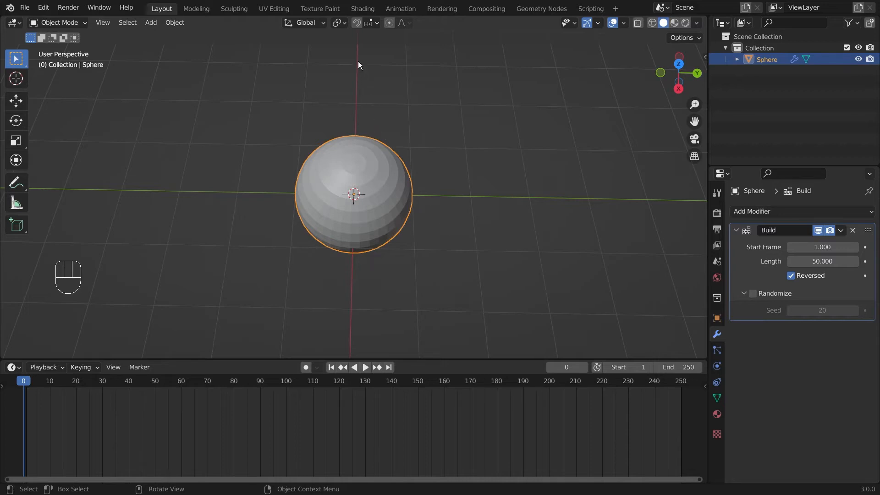
click(369, 130)
scroll(369, 129, up, 1)
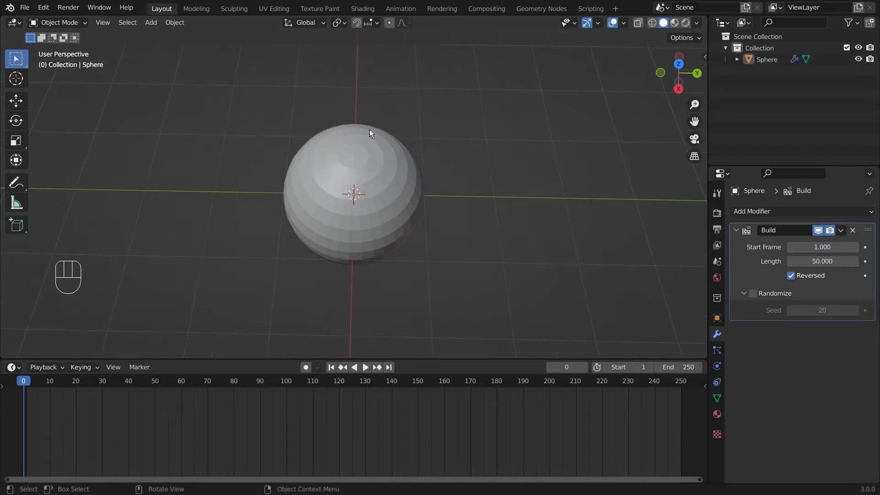
click(365, 367)
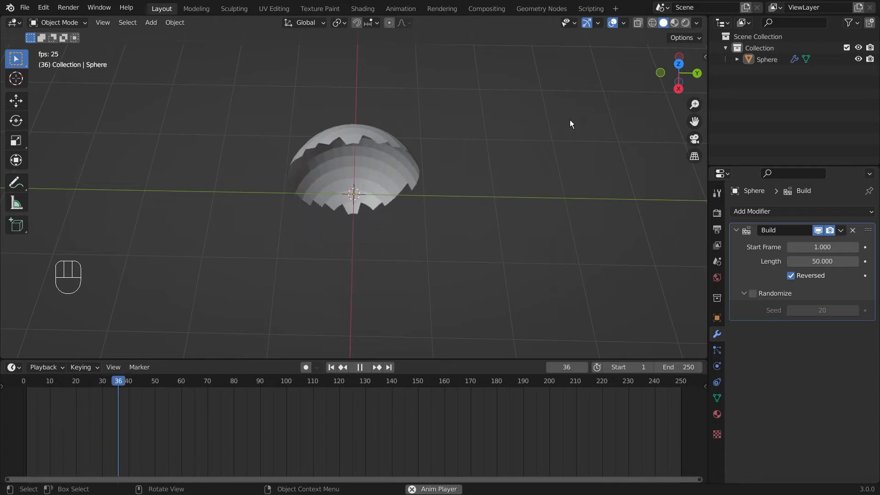
key(space)
click(172, 384)
drag(172, 383, 18, 386)
middle_drag(223, 204, 379, 169)
middle_drag(541, 204, 474, 203)
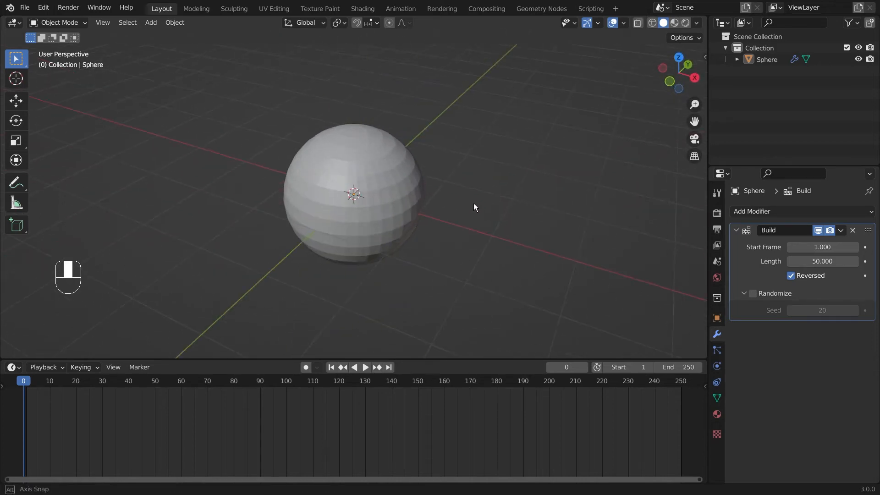
Step: Set the sphere's Build modifier Length to 100 frames
key(a)
key(Tab)
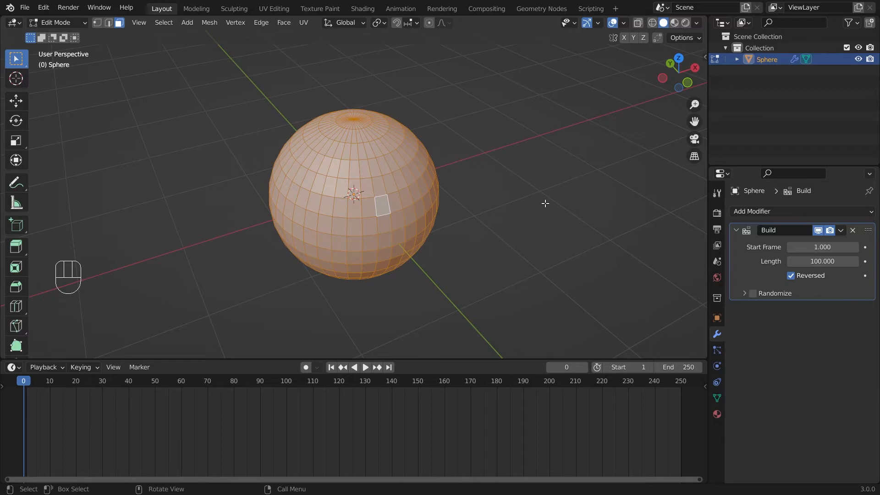
key(Tab)
click(455, 324)
middle_drag(455, 324, 511, 301)
scroll(510, 301, down, 4)
Step: Move the sphere about 1.5 m up its Z axis above the world origin
click(354, 158)
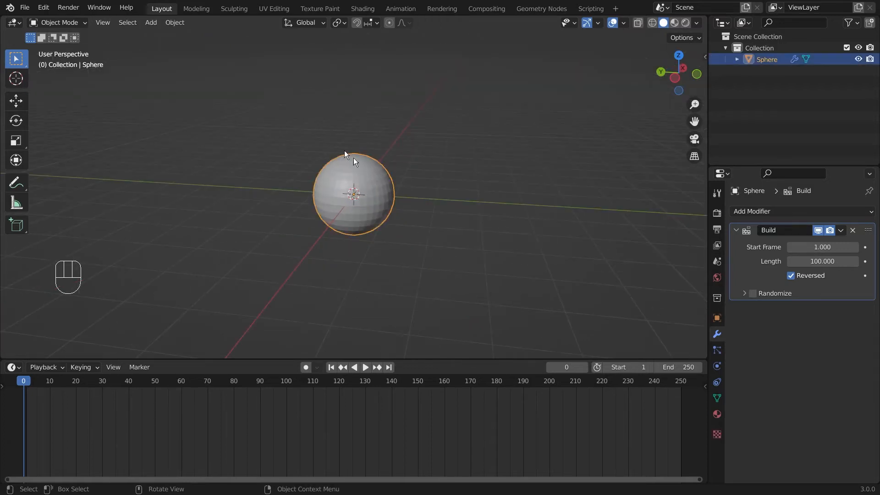
click(16, 101)
drag(349, 143, 348, 81)
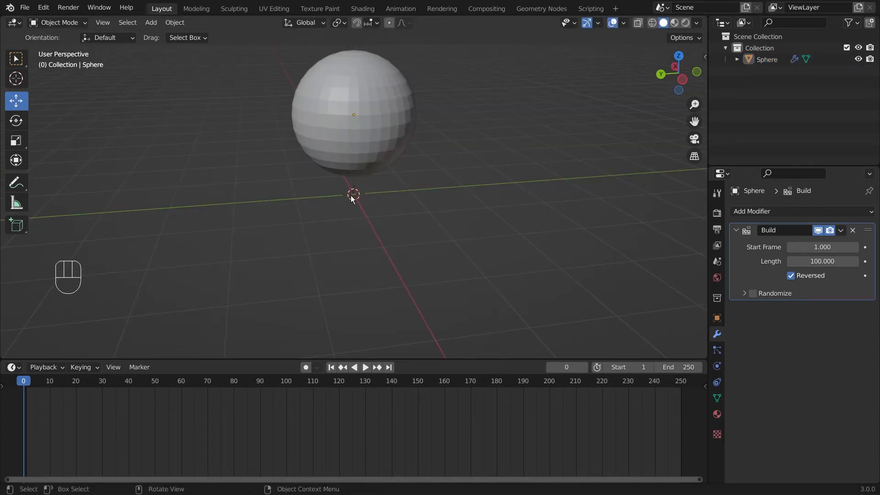
middle_drag(485, 186, 448, 230)
click(375, 159)
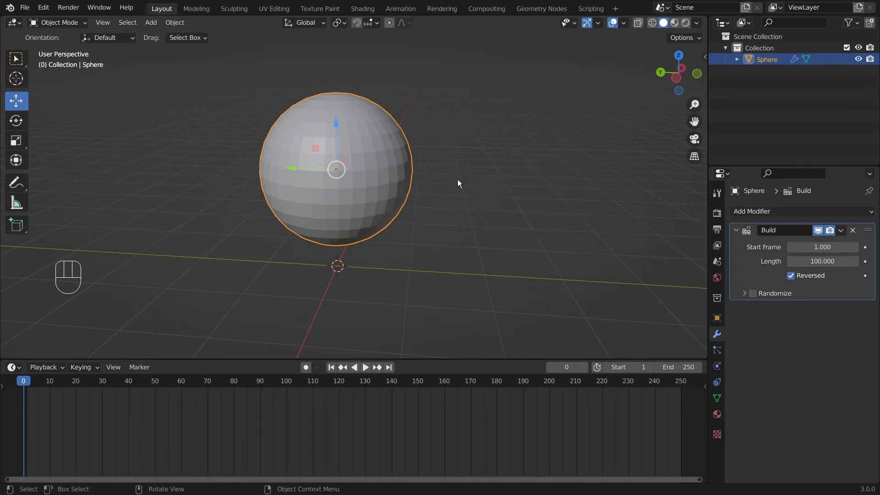
Step: In Edit Mode, sort the sphere's elements by Cursor Distance, then return to Object Mode
key(Tab)
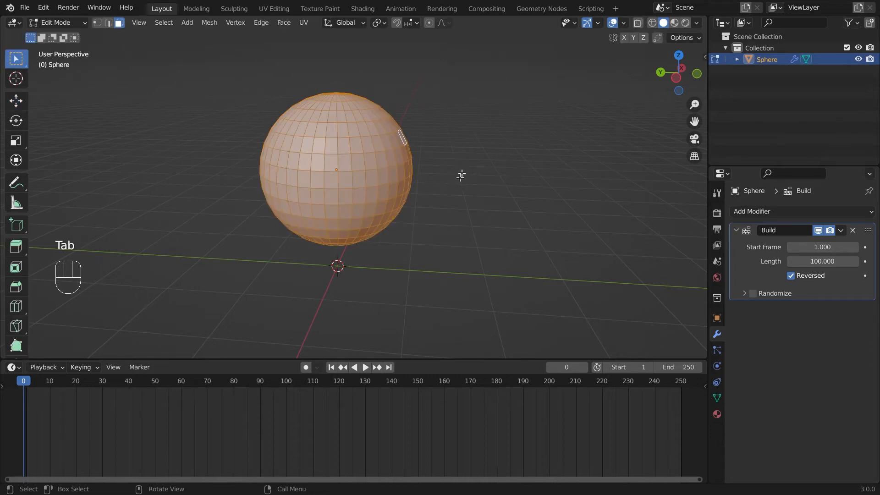
middle_drag(509, 135, 503, 152)
click(209, 23)
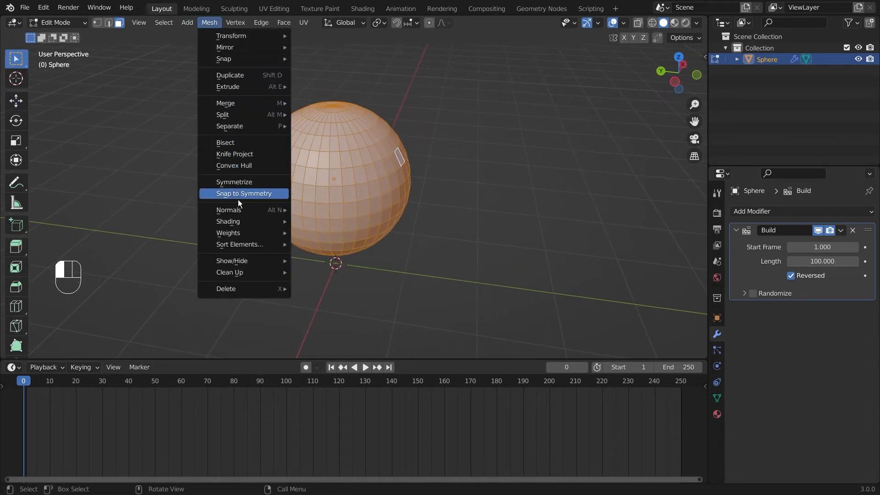
mouse_move(236, 243)
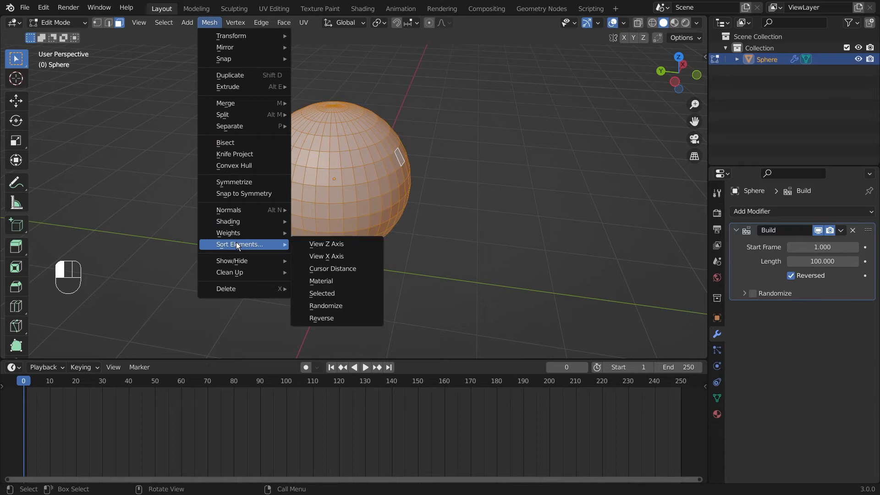
click(345, 270)
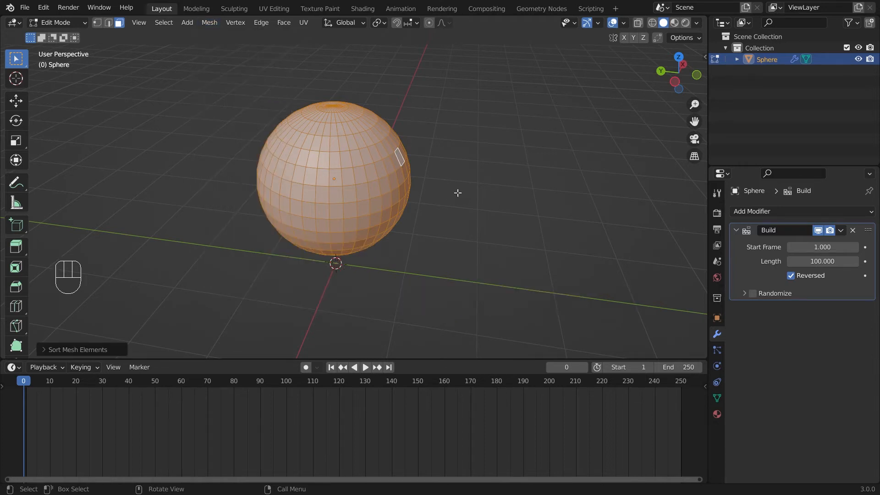
middle_drag(457, 193, 456, 170)
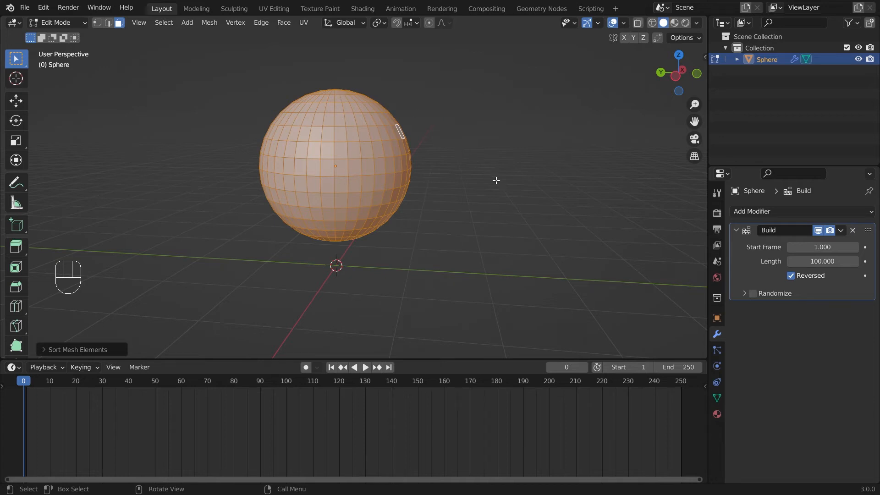
key(Tab)
Step: Play the sphere's build animation to check it, then stop
middle_drag(478, 170, 510, 186)
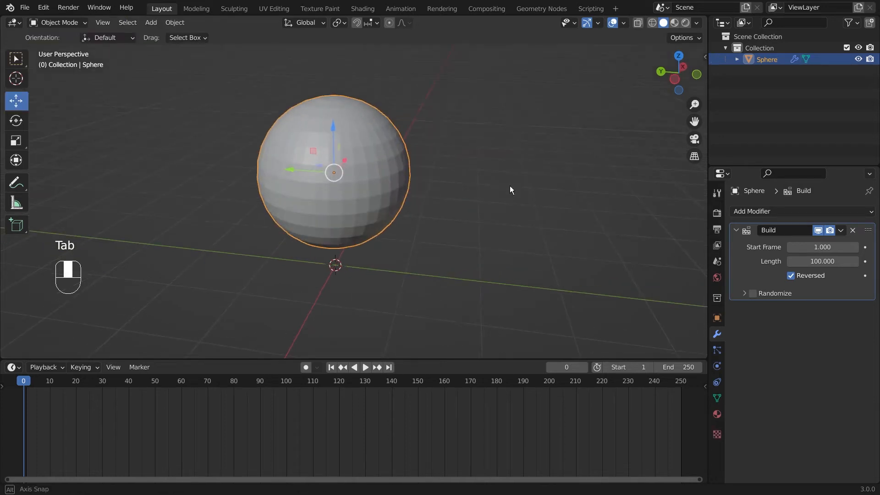
click(366, 367)
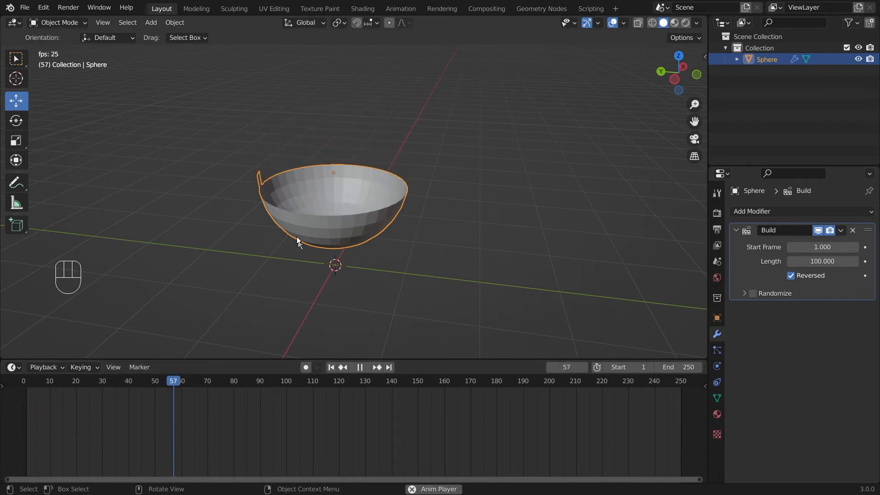
key(space)
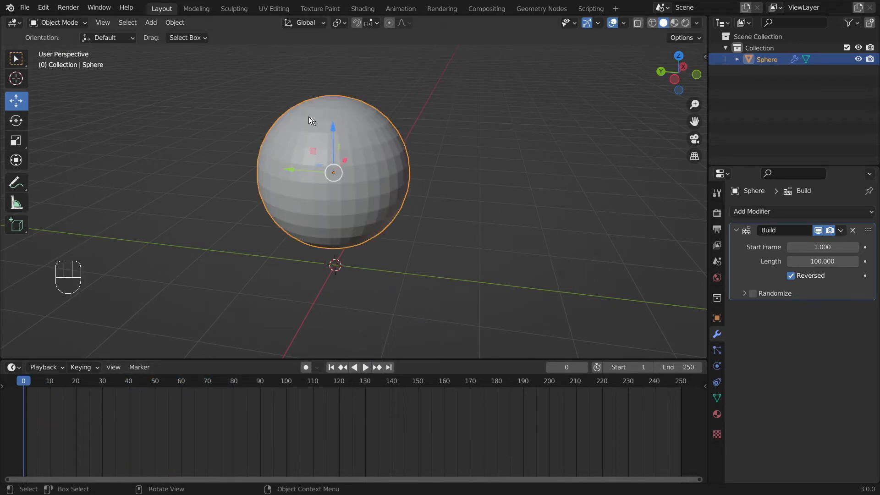
Step: Uncheck Reversed on the Build modifier and replay to watch the sphere assemble
click(791, 275)
click(368, 368)
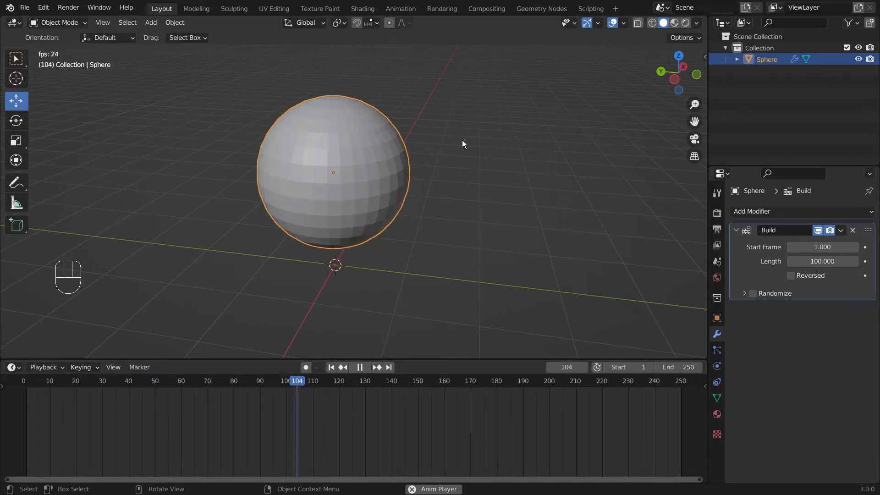
key(space)
middle_drag(516, 194, 444, 198)
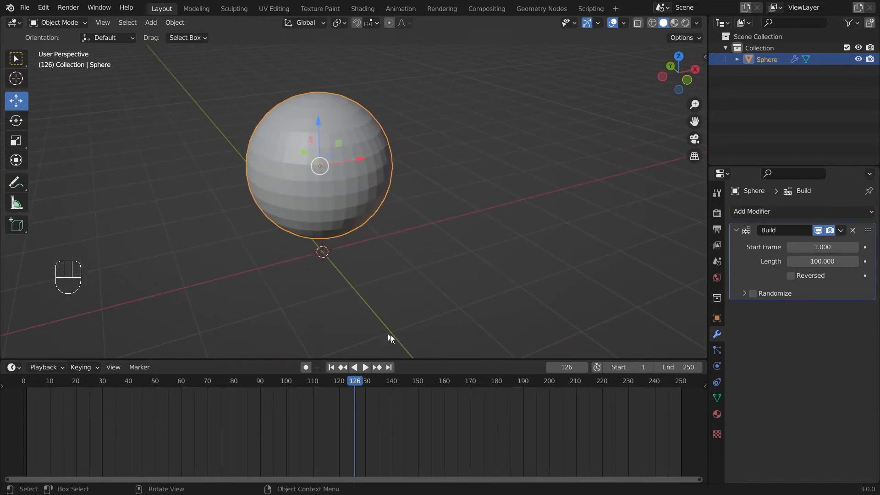
middle_drag(516, 223, 577, 208)
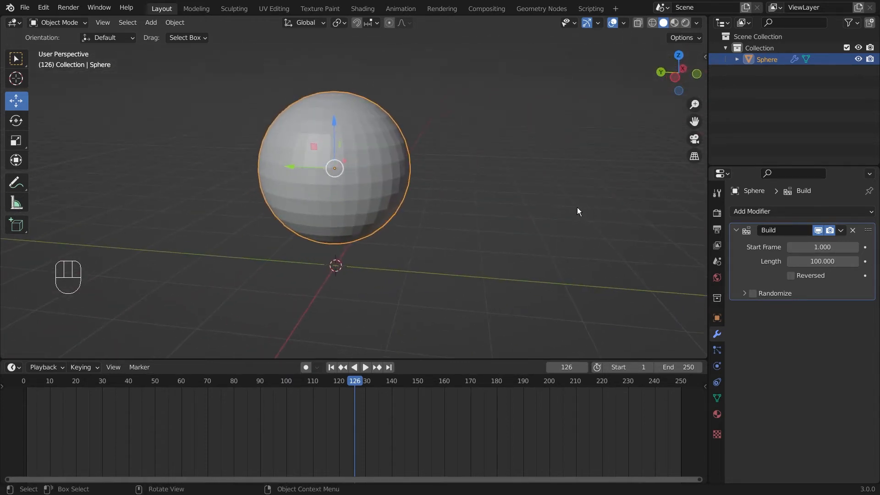
Step: In Edit Mode with faces deselected, place the 3D cursor right of the sphere in Right Orthographic view
key(Tab)
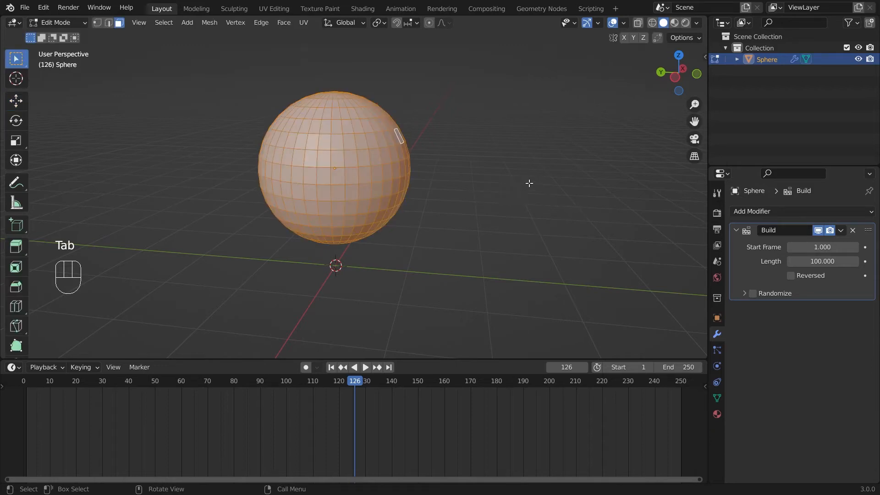
click(535, 169)
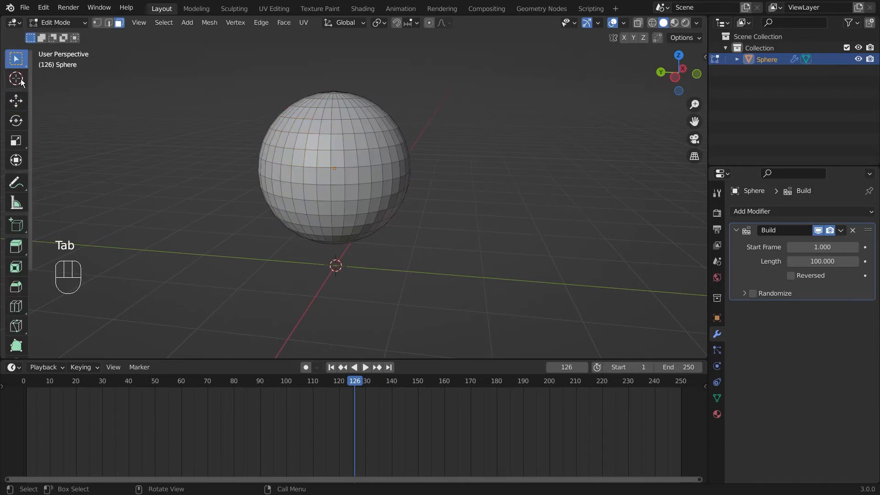
click(21, 80)
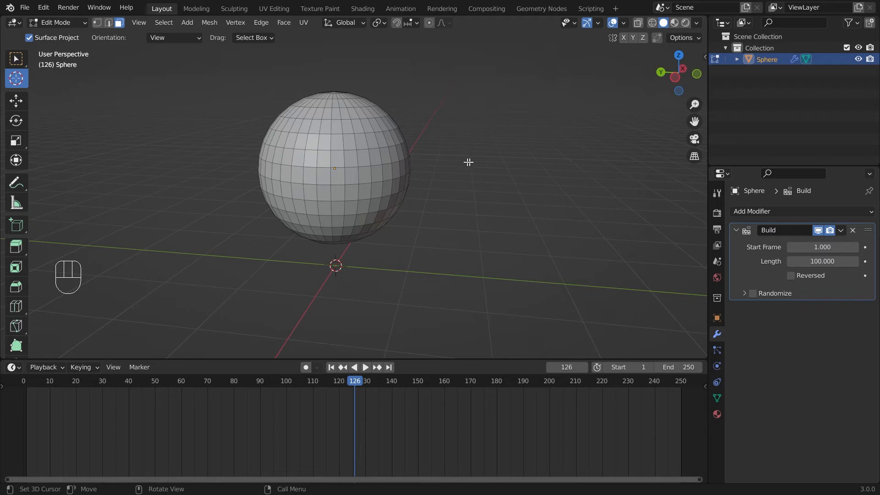
middle_drag(486, 163, 187, 237)
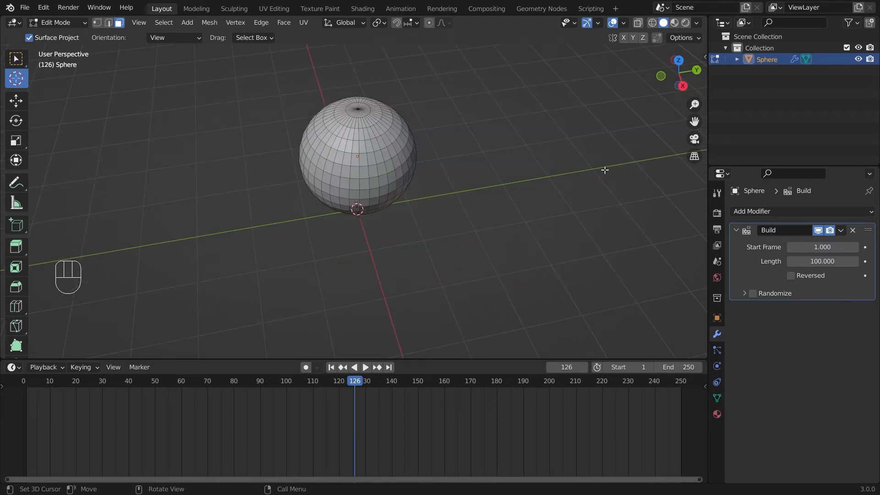
middle_drag(572, 192, 546, 177)
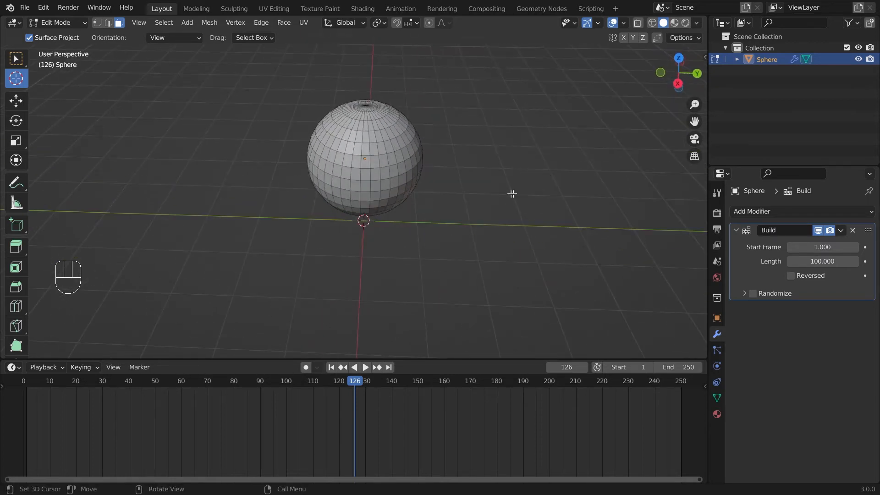
key(KP_3)
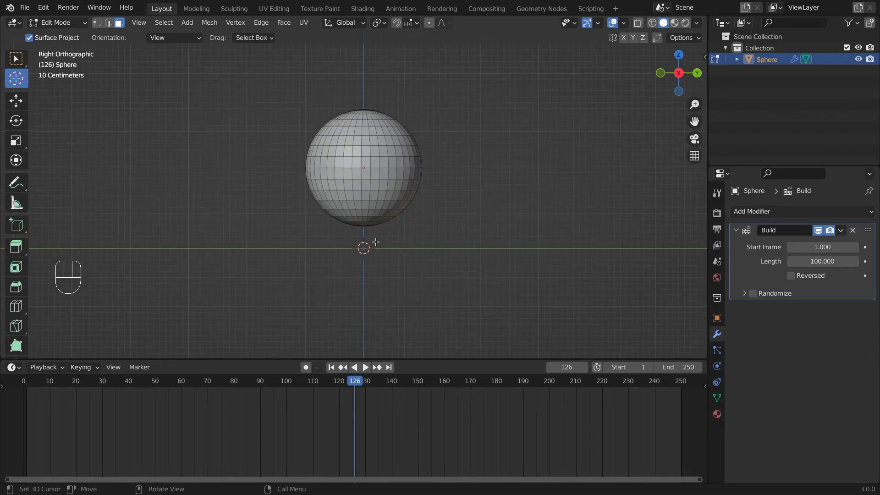
click(467, 165)
middle_drag(549, 174, 545, 171)
click(16, 58)
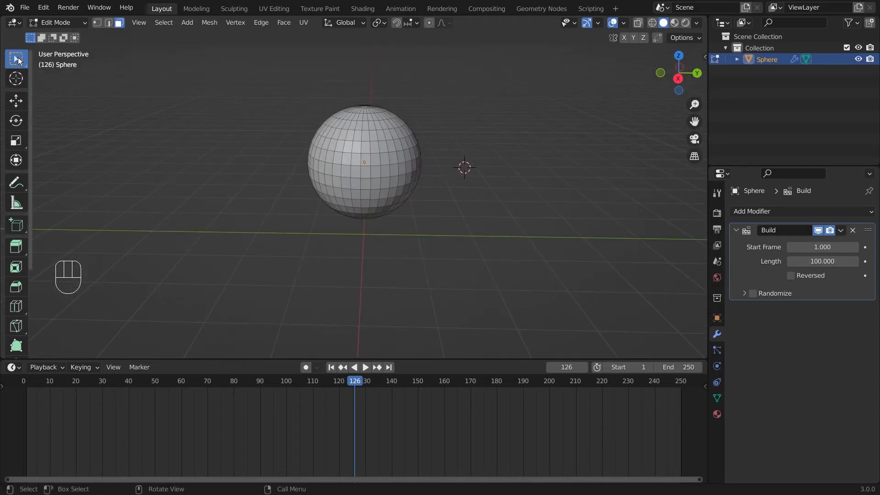
Step: Select all faces, sort them by Cursor Distance, rewind to frame 0 and return to Object Mode
middle_drag(492, 171, 534, 174)
key(a)
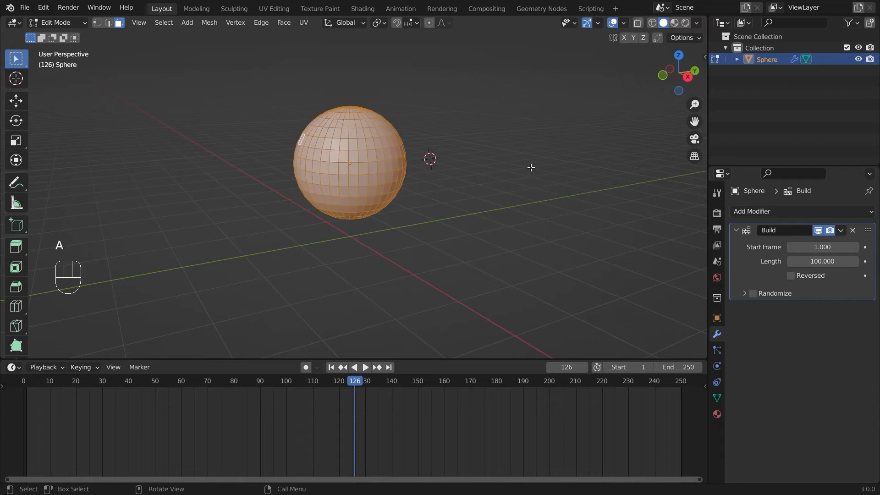
middle_drag(456, 118, 289, 92)
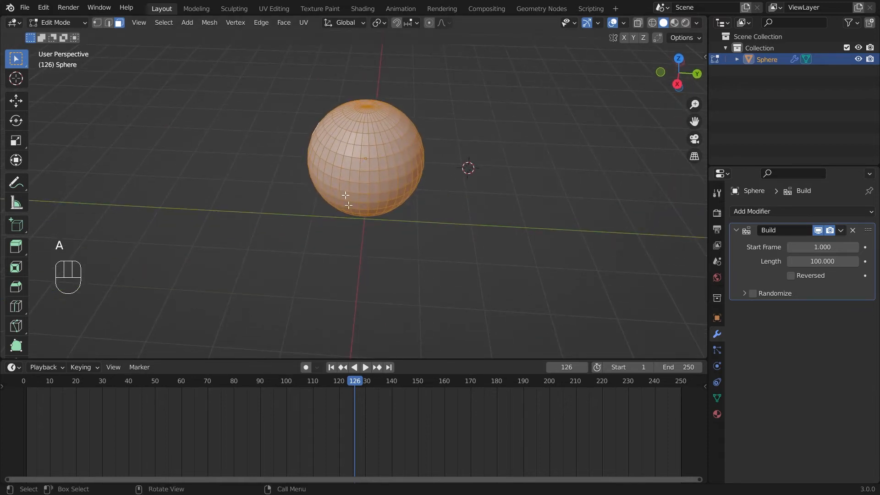
click(213, 18)
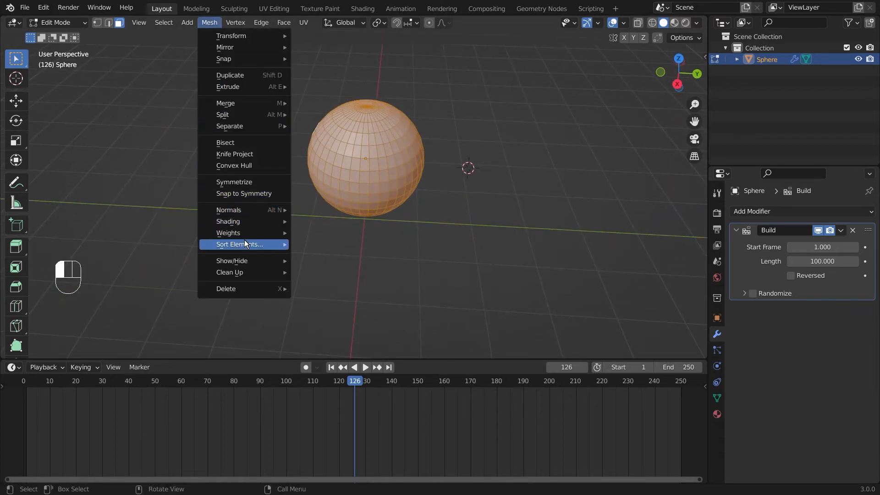
mouse_move(247, 246)
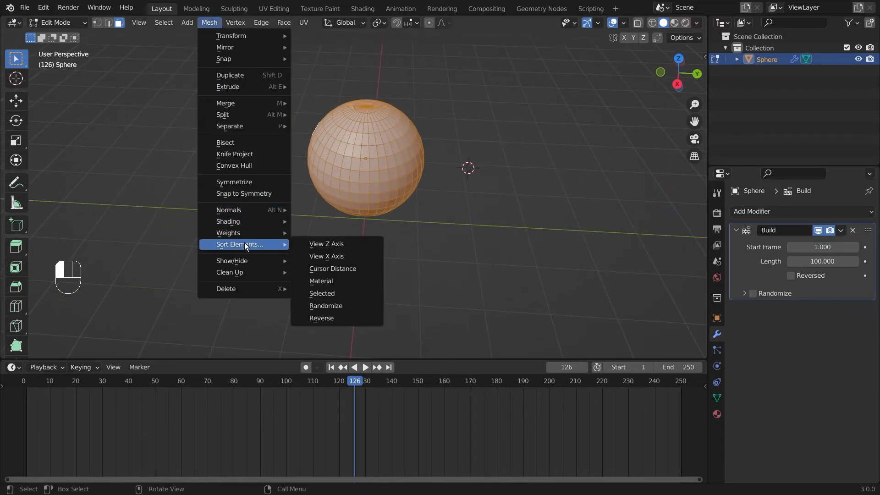
click(340, 268)
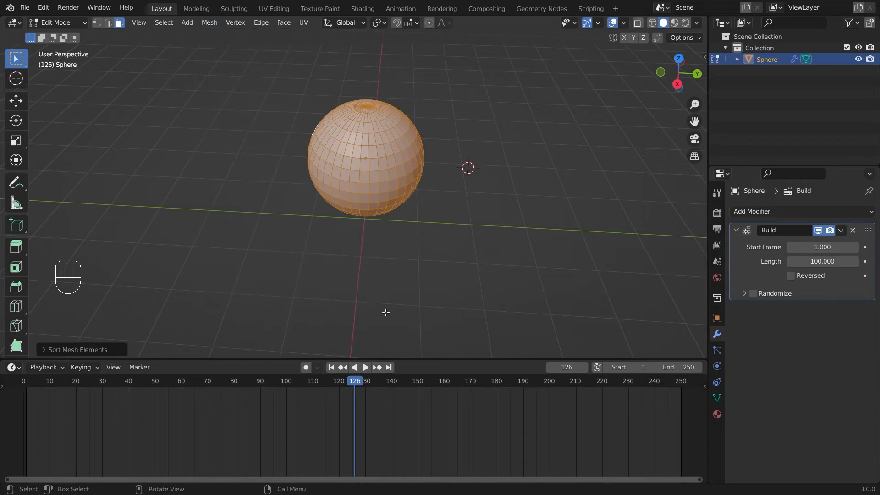
drag(356, 382, 23, 384)
key(Tab)
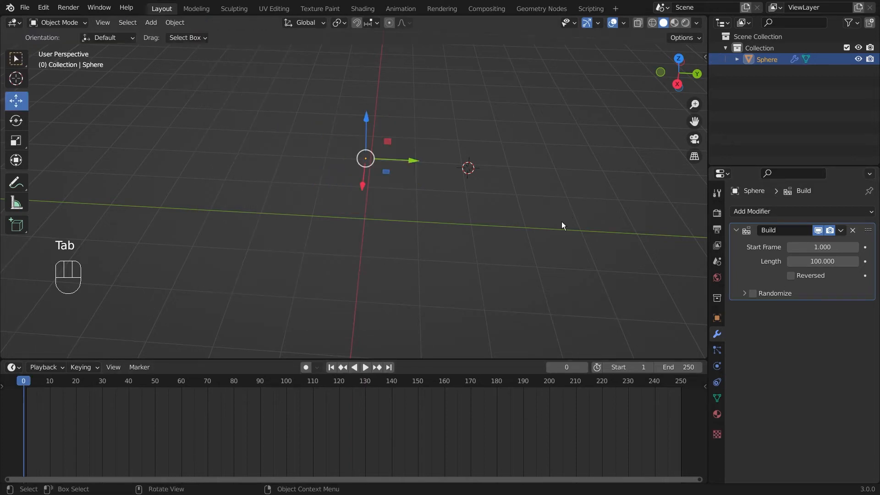
Step: Play the animation to preview the sphere building from the cursor side
middle_drag(562, 222, 524, 230)
click(365, 368)
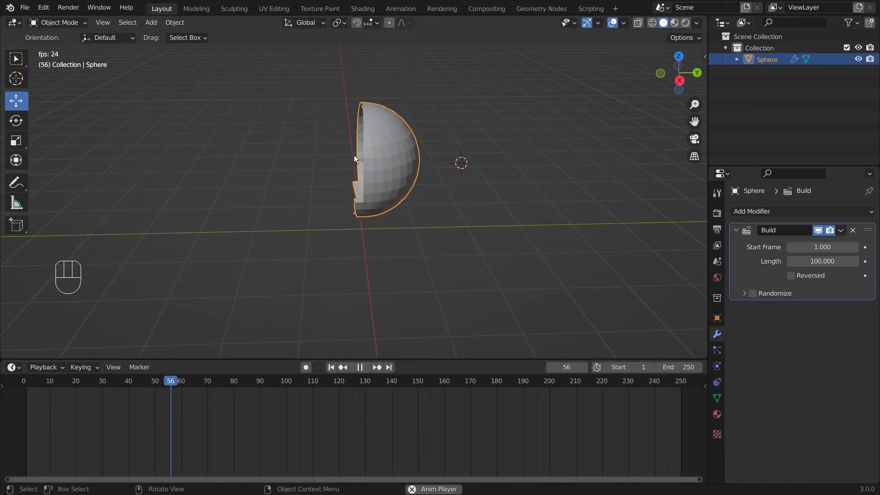
key(space)
middle_drag(300, 128, 406, 204)
middle_drag(587, 137, 542, 185)
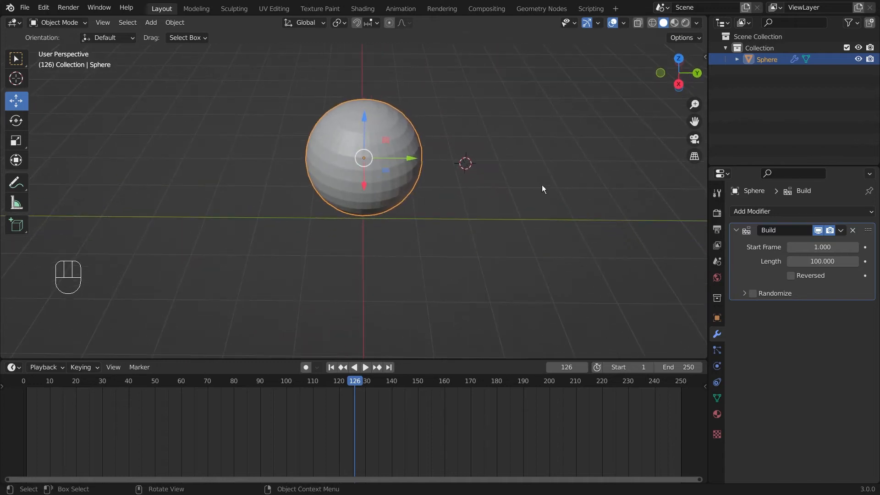
middle_drag(389, 187, 424, 152)
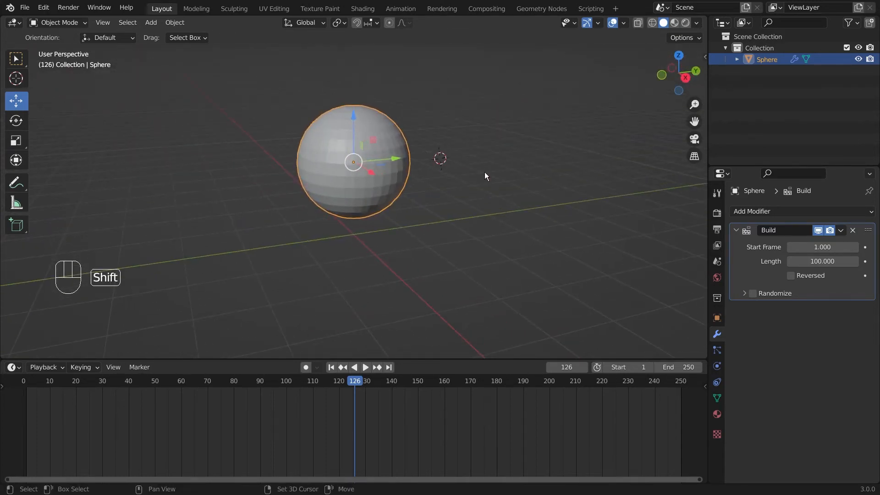
Step: Snap the 3D cursor back to the world origin with Shift+S
key(shift+s)
key(shift+s)
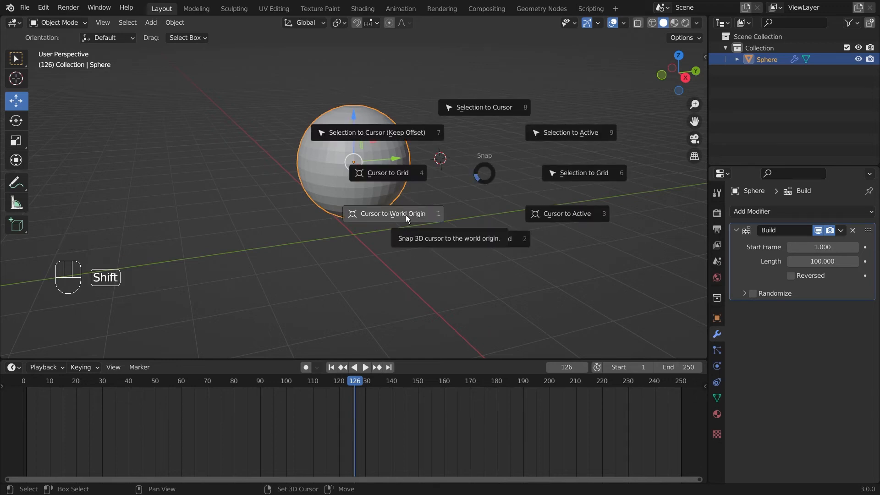
click(406, 215)
mouse_move(529, 245)
middle_down()
mouse_move(525, 236)
mouse_move(519, 241)
middle_up()
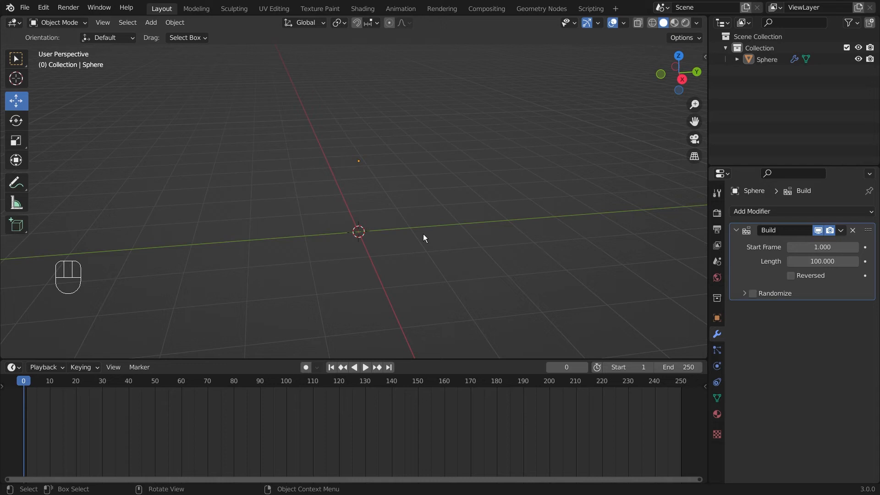
Step: Enter Edit Mode and sort the sphere's faces by Material via Sort Elements
key(Tab)
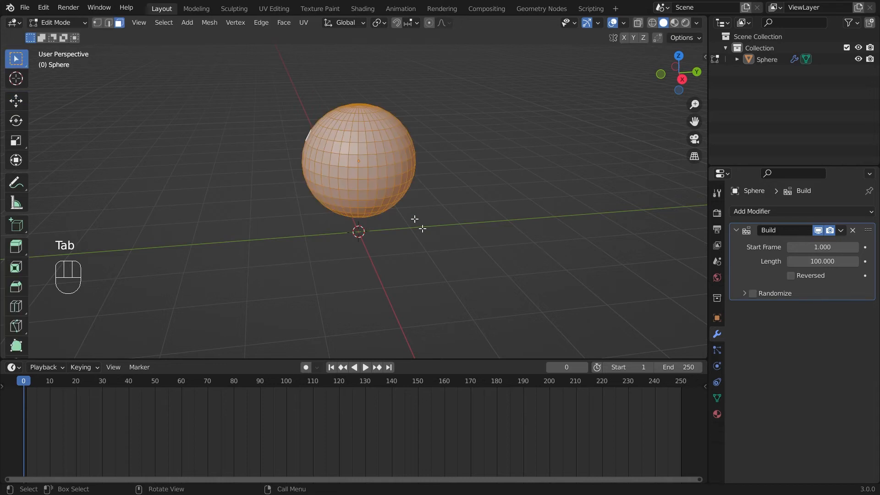
click(209, 22)
mouse_move(250, 247)
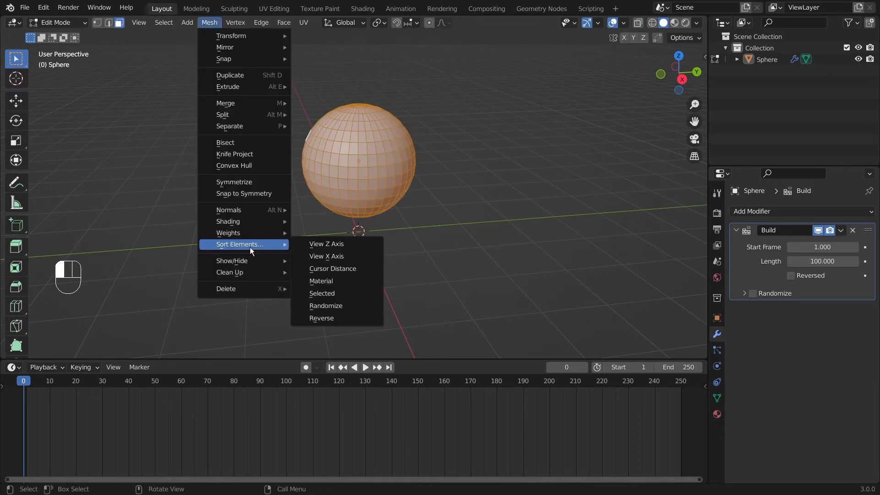
click(342, 281)
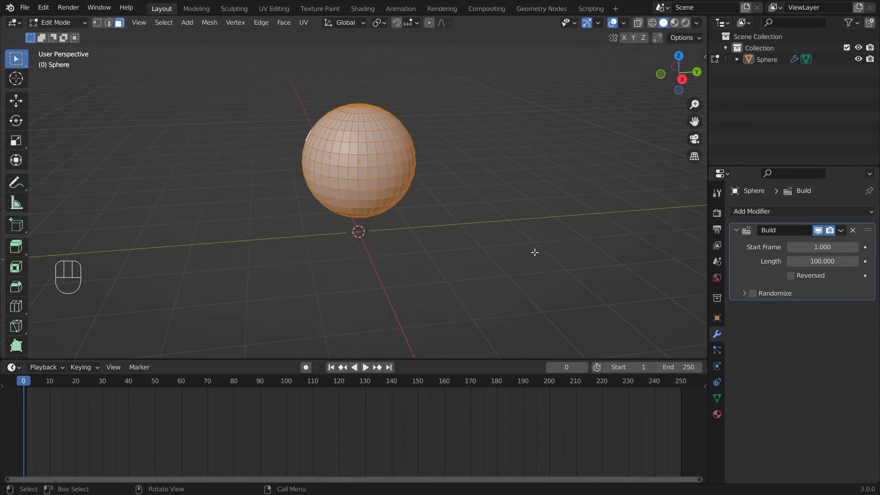
scroll(505, 140, up, 3)
middle_drag(434, 219, 516, 202)
mouse_move(496, 150)
middle_down()
mouse_move(482, 136)
mouse_move(491, 135)
middle_up()
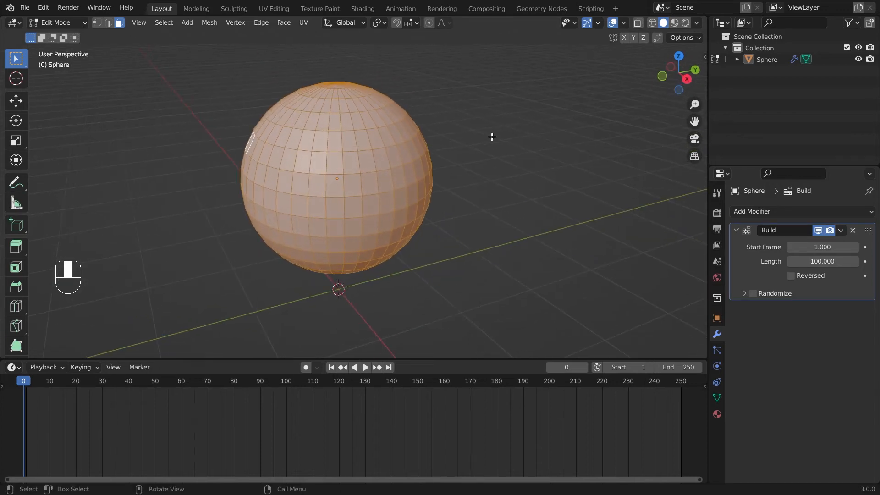
Step: Switch the viewport to Material Preview shading and orbit around the sphere
click(675, 23)
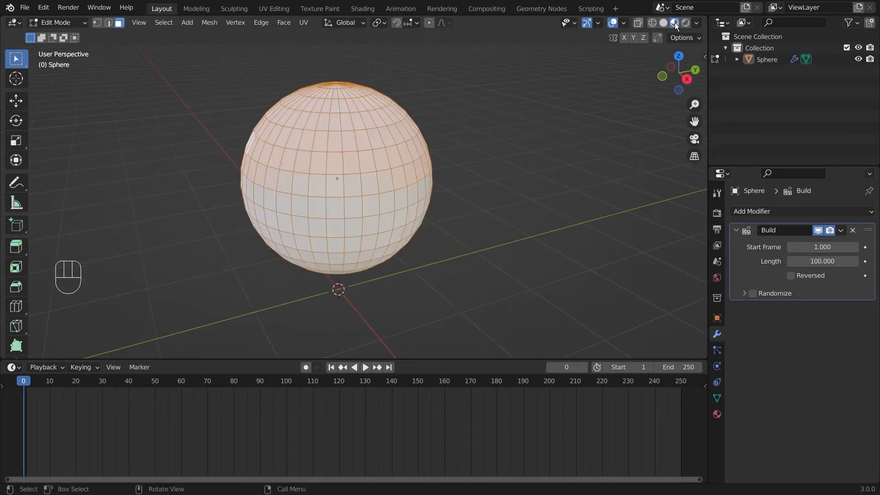
drag(678, 72, 587, 157)
middle_drag(487, 193, 551, 158)
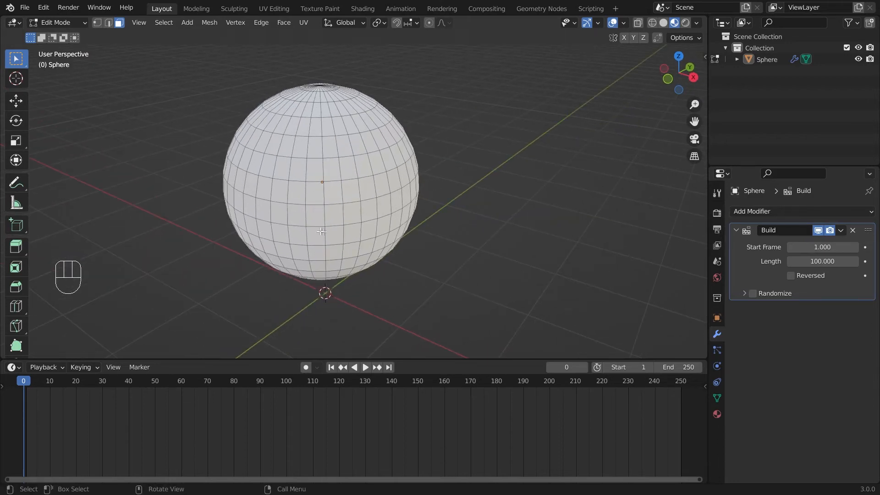
middle_drag(322, 232, 595, 269)
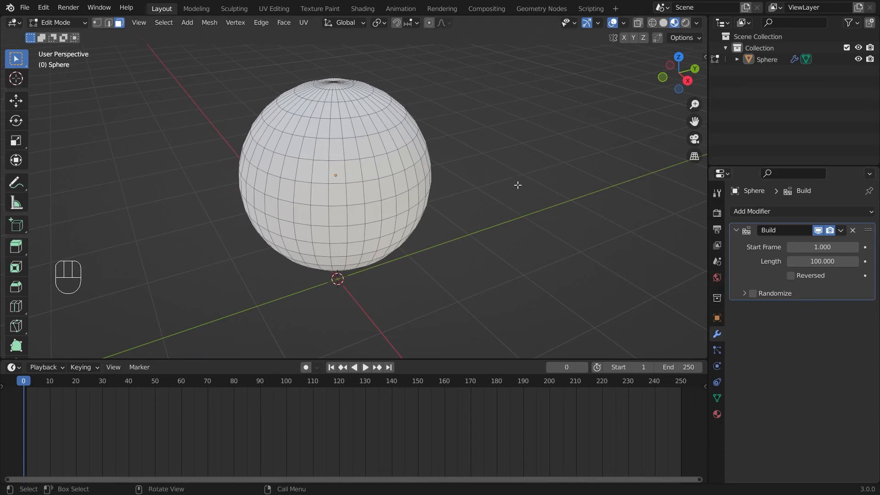
Step: Give all sphere faces a new material, Material.003, with a blue base colour
key(a)
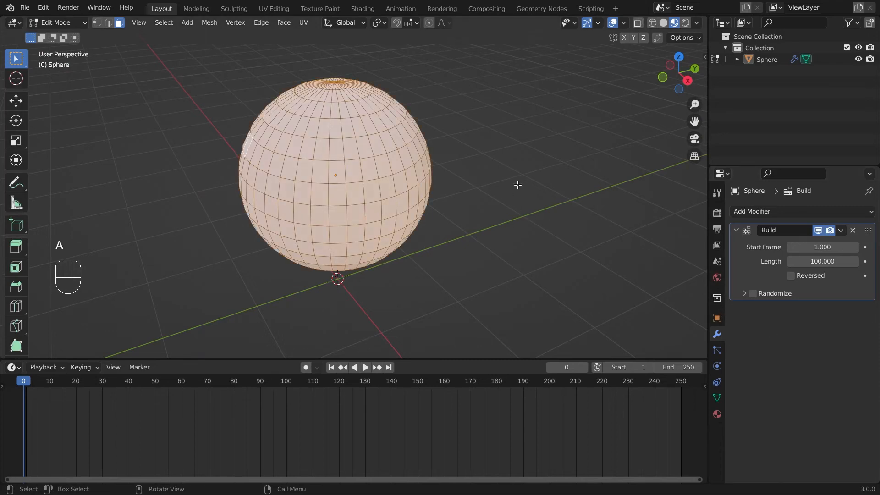
click(717, 414)
click(820, 260)
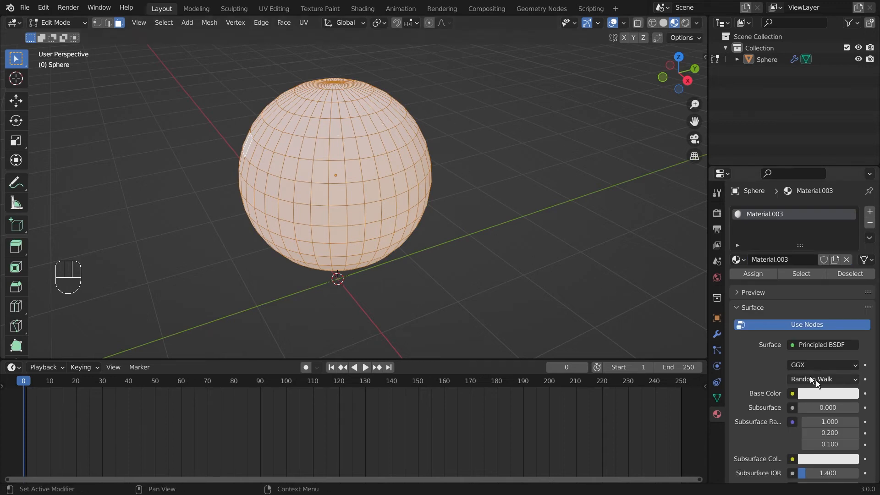
click(827, 393)
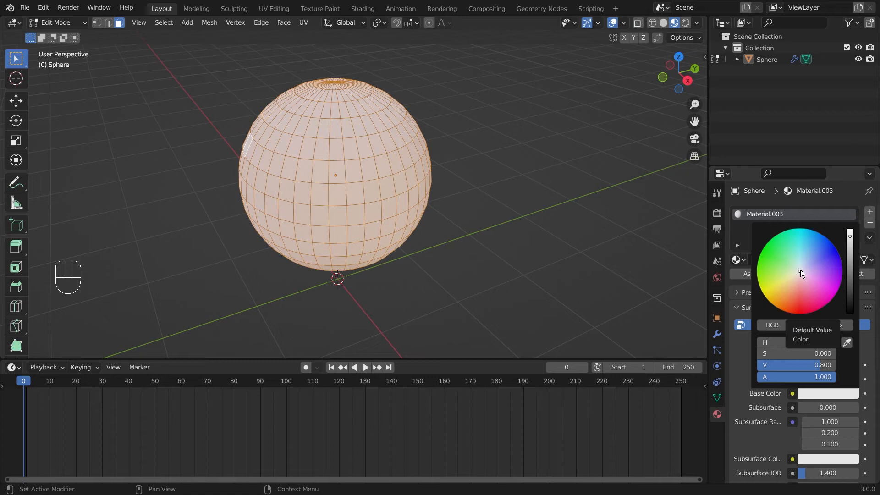
drag(801, 274, 827, 247)
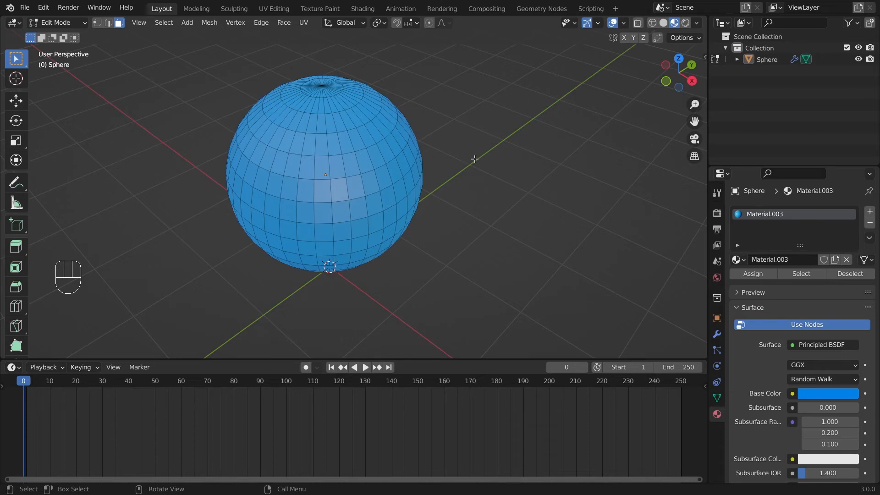
key(a)
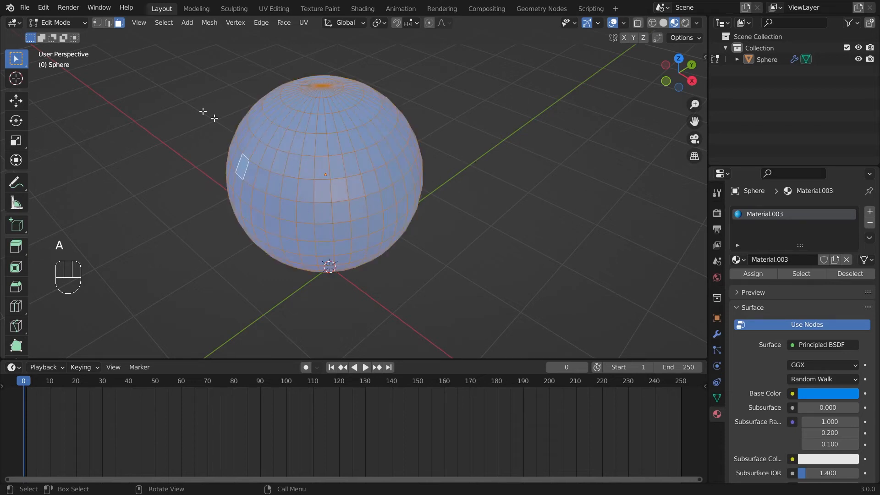
Step: Apply Select > Checker Deselect and orbit to inspect the alternating face selection
click(164, 22)
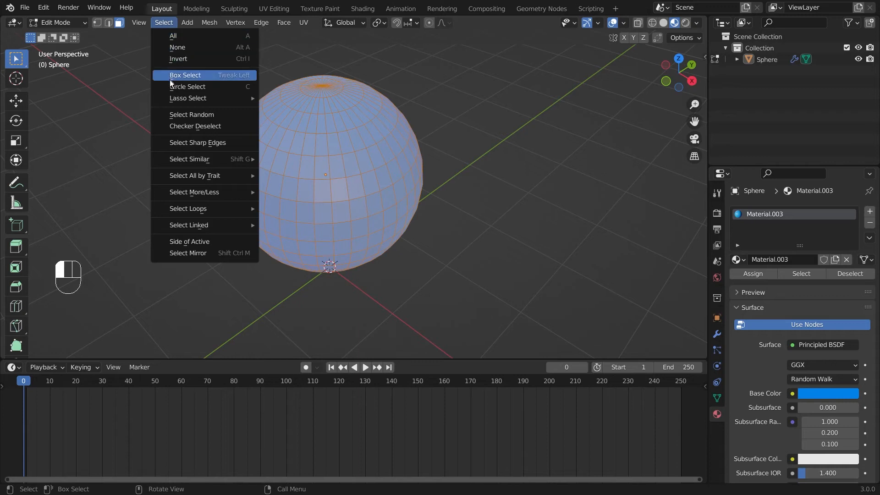
click(215, 128)
middle_drag(413, 157, 450, 156)
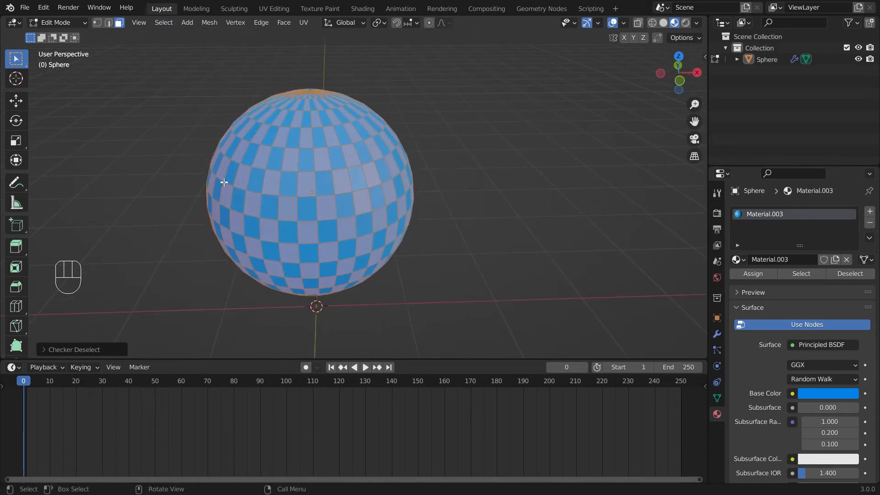
mouse_move(494, 176)
middle_down()
mouse_move(534, 183)
mouse_move(480, 183)
middle_up()
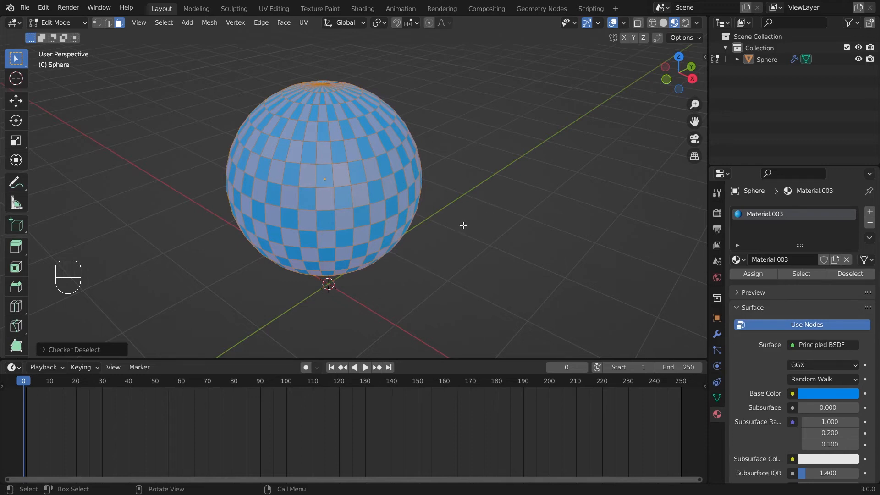
middle_drag(463, 225, 450, 216)
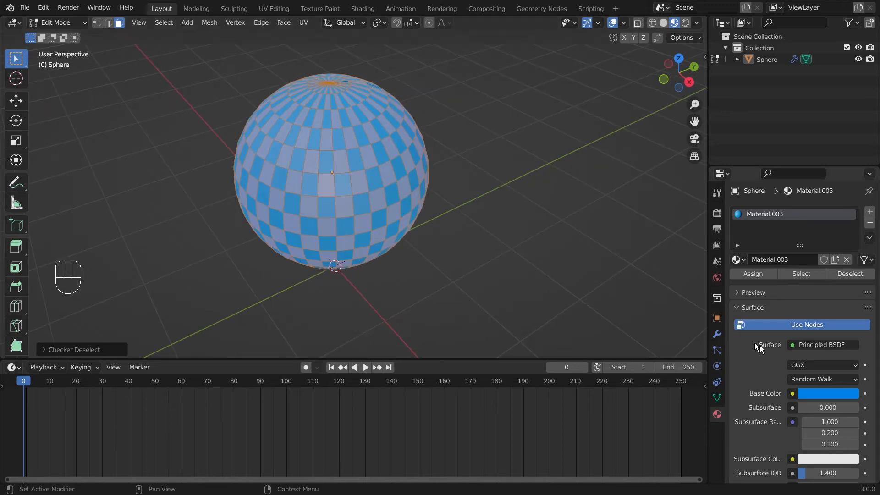
Step: Add a new slot with Material.004, colour it magenta, and assign it to the checker faces
click(869, 213)
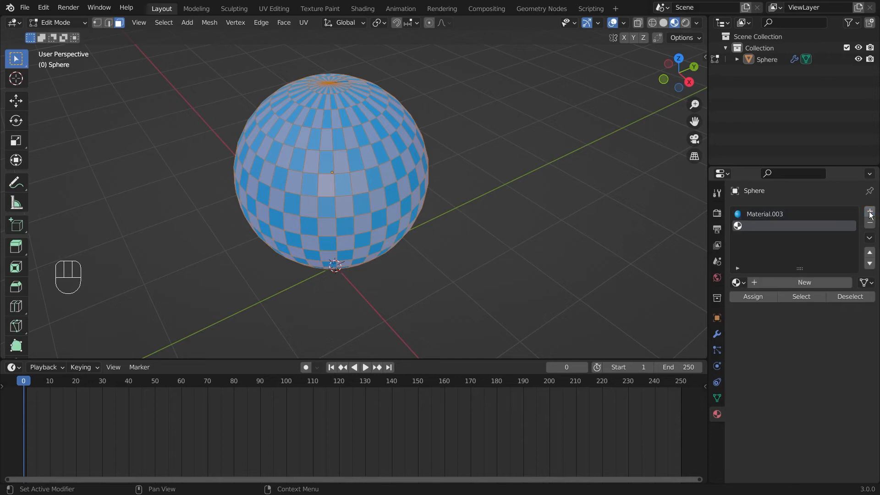
click(798, 283)
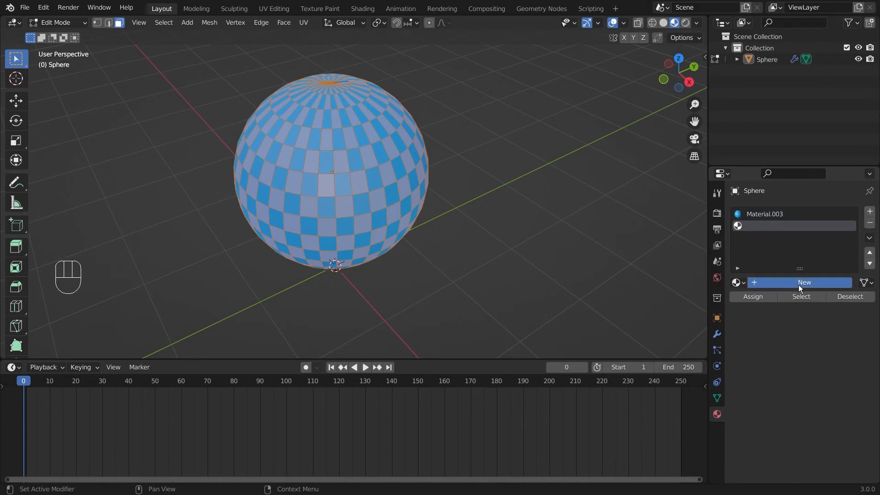
click(825, 416)
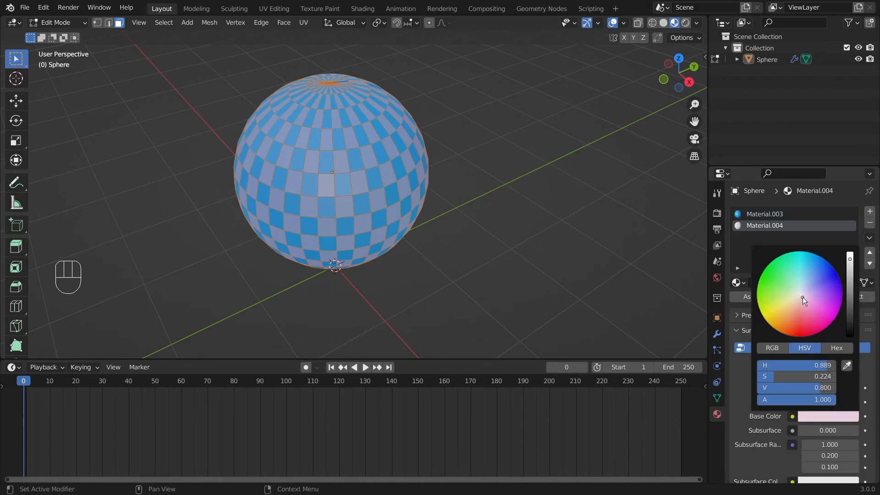
mouse_move(802, 297)
mouse_down()
mouse_move(798, 329)
mouse_move(835, 318)
mouse_up()
click(754, 297)
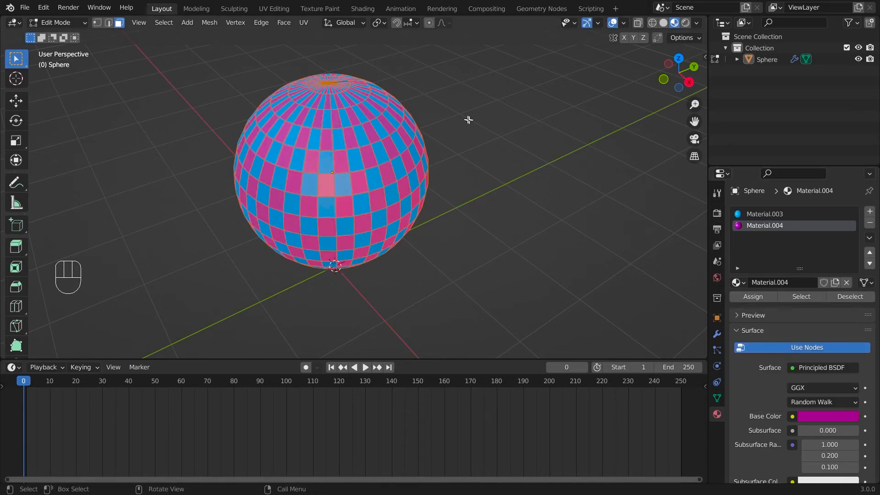
Step: Deselect all faces and make Material.003 the active material slot
middle_drag(480, 127, 468, 107)
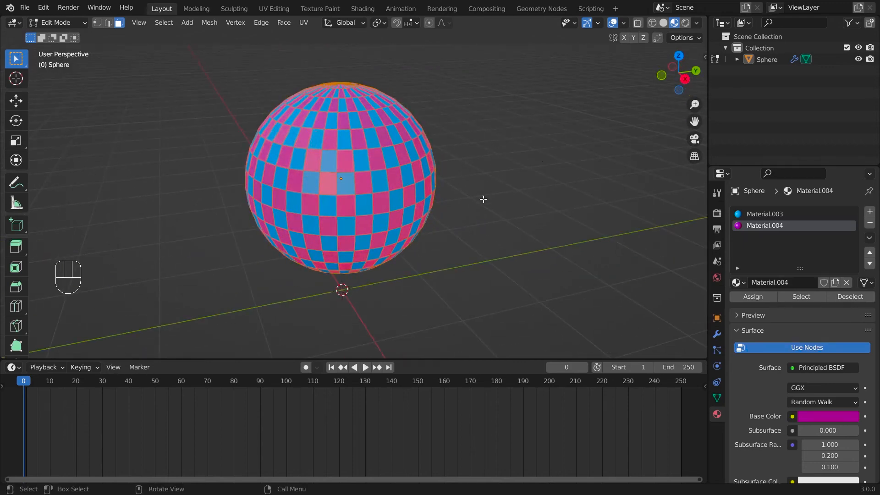
middle_drag(483, 200, 523, 140)
click(484, 140)
scroll(521, 142, up, 2)
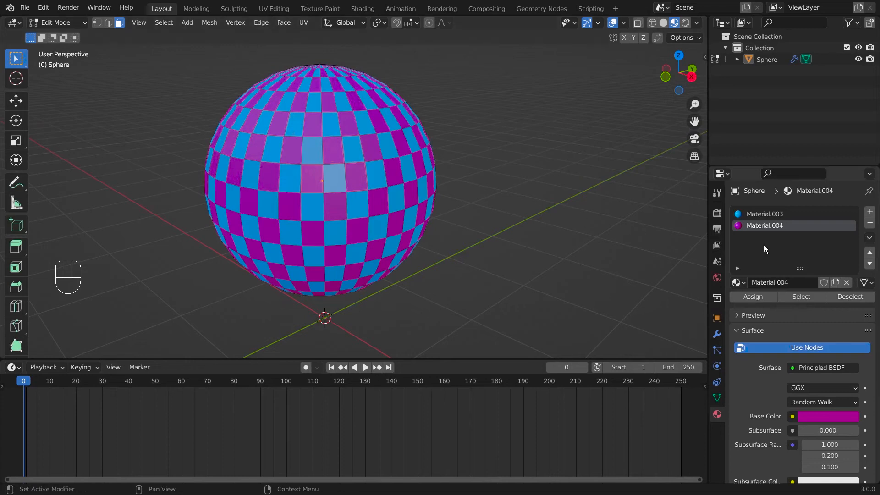
click(763, 214)
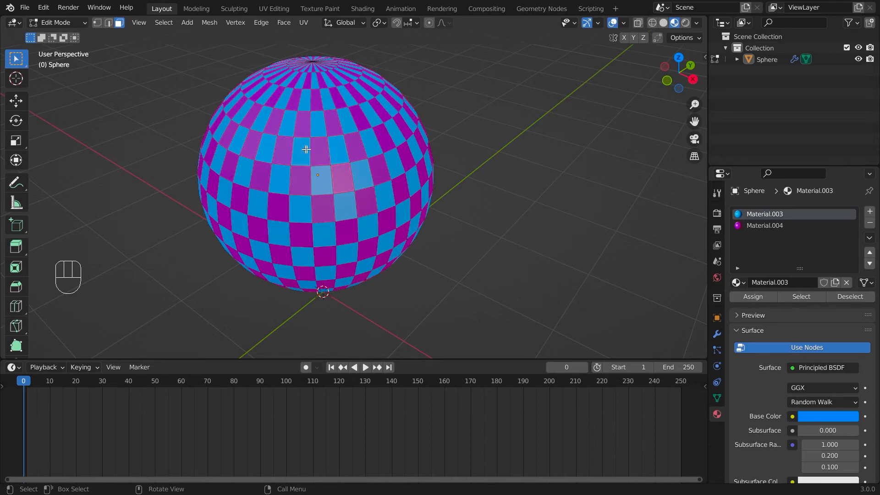
Step: Select all of the sphere's faces and sort them by Material with Sort Elements
key(Tab)
key(Tab)
key(a)
click(209, 22)
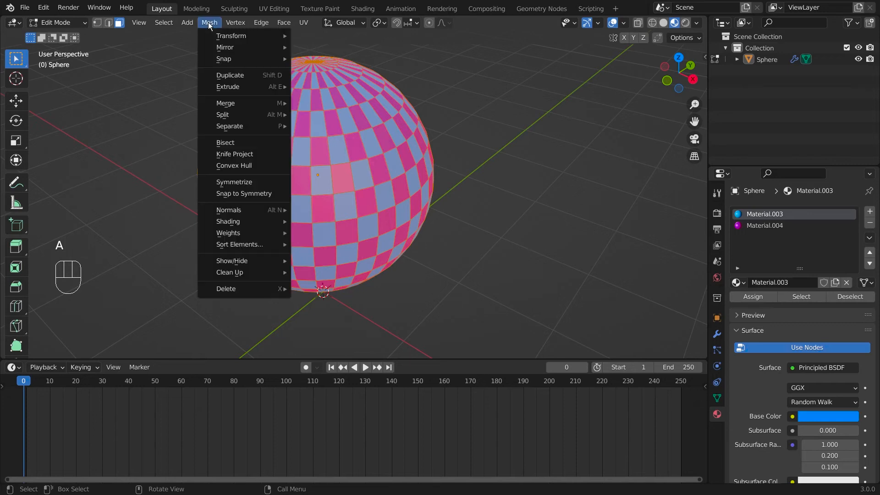
mouse_move(248, 243)
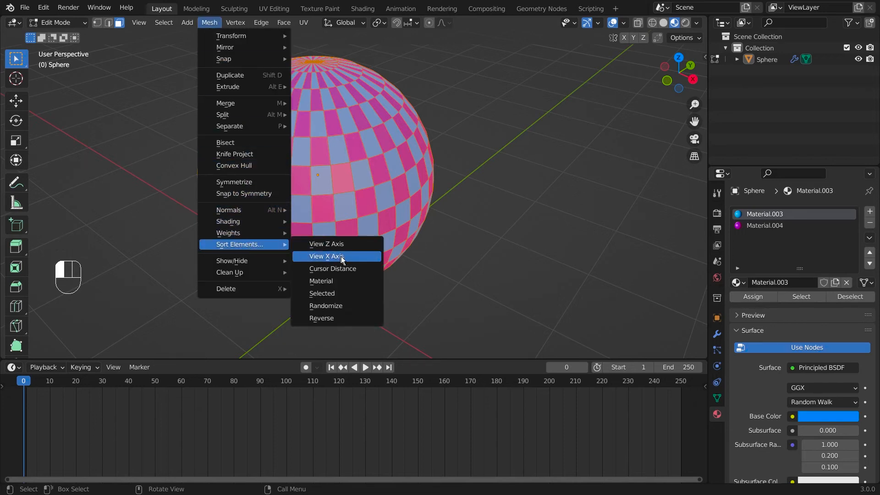
click(342, 281)
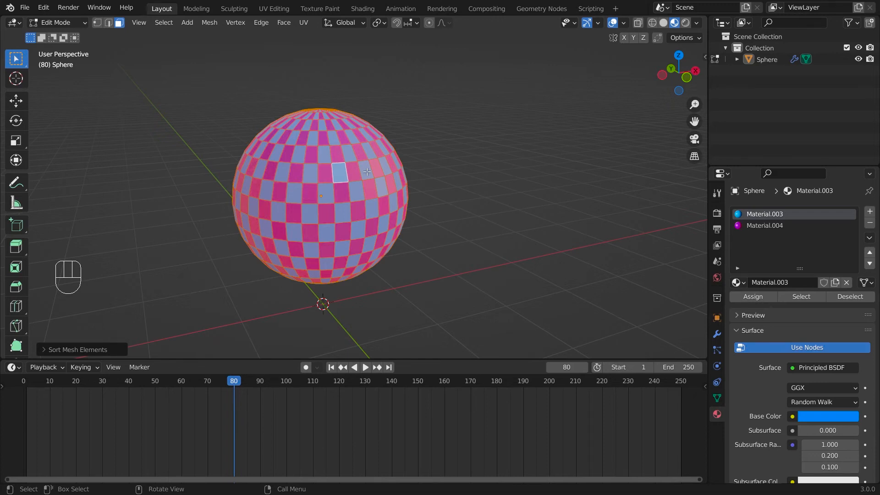
Step: Scrub and play the sphere's Build animation in Object Mode, then rewind to frame 0
key(Tab)
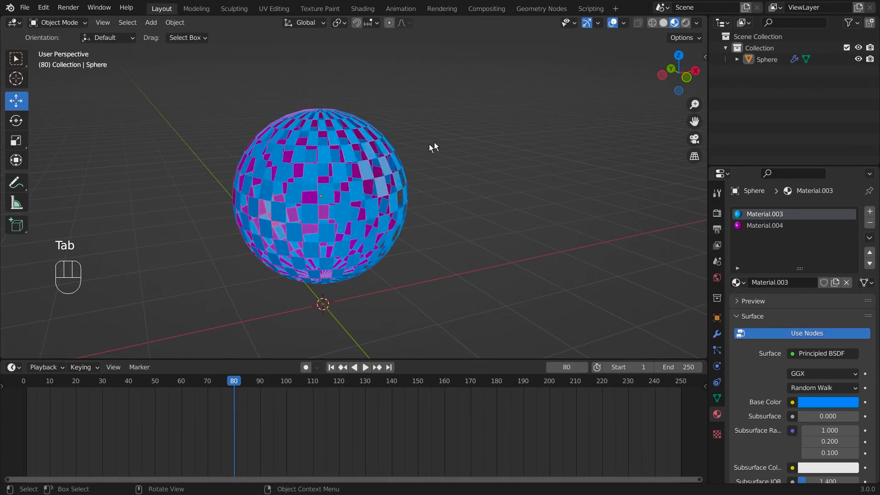
drag(237, 384, 23, 384)
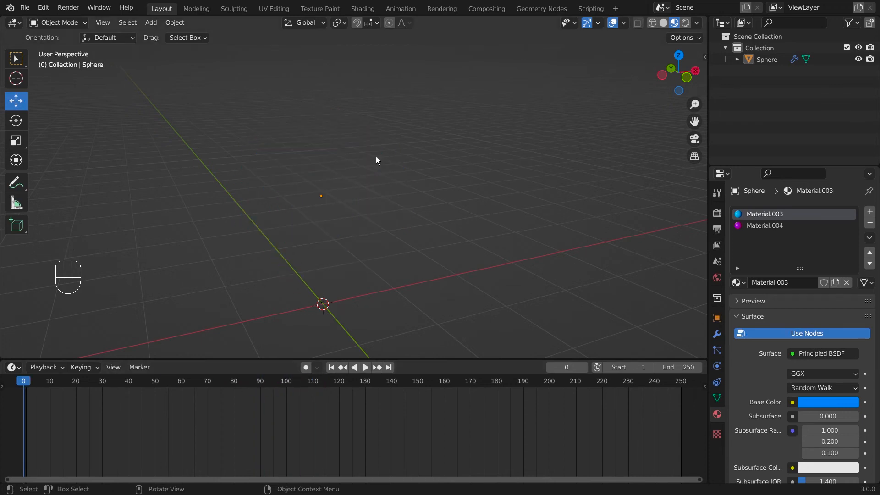
middle_drag(375, 156, 365, 188)
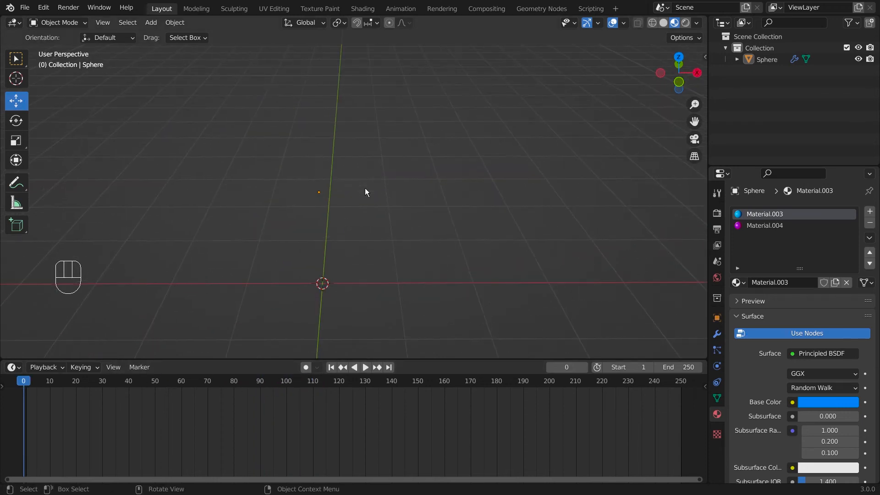
click(367, 367)
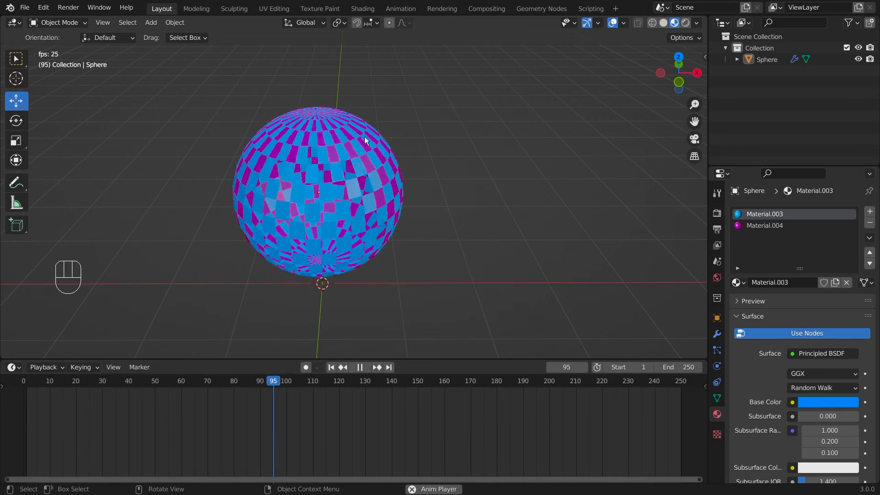
middle_drag(470, 221, 463, 174)
key(space)
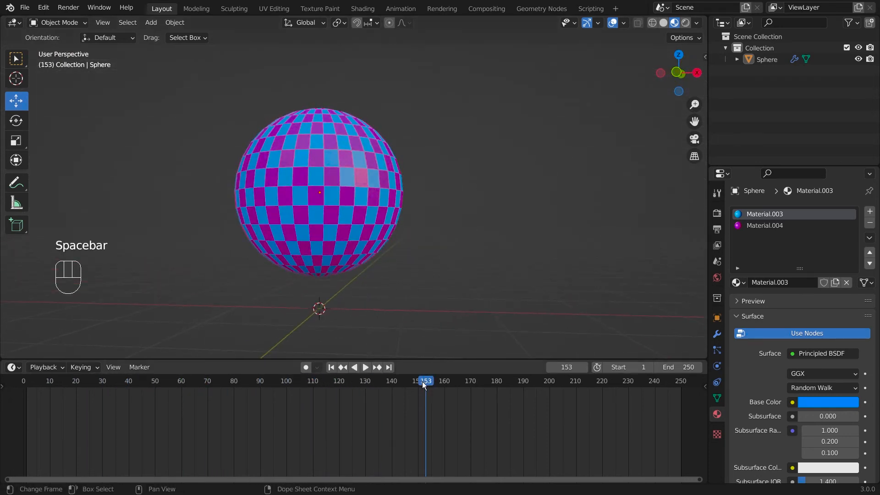
drag(422, 381, 16, 373)
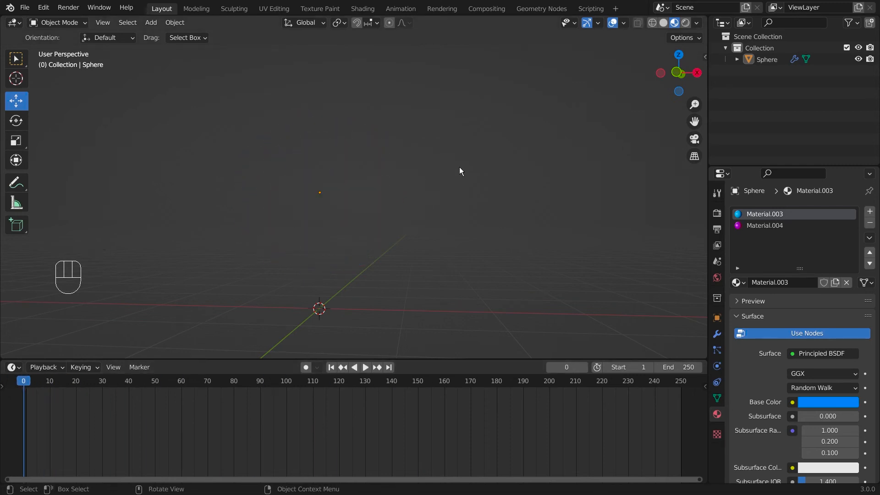
middle_drag(459, 167, 538, 193)
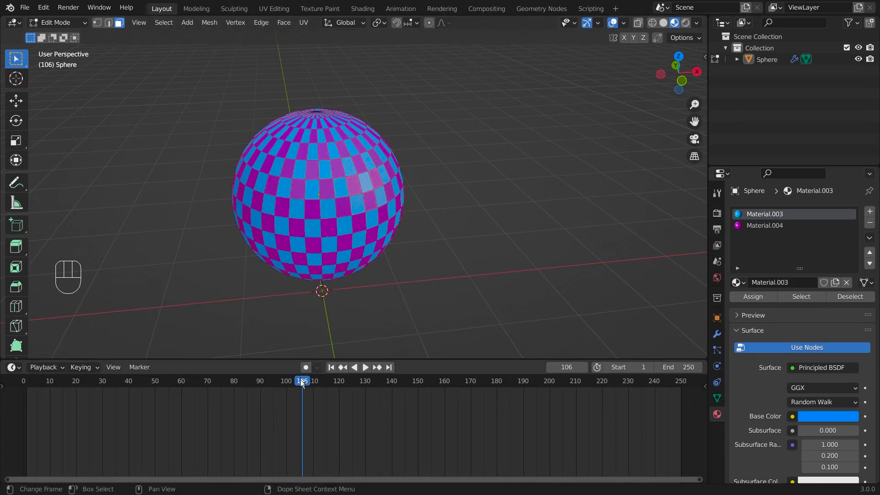
drag(297, 382, 19, 382)
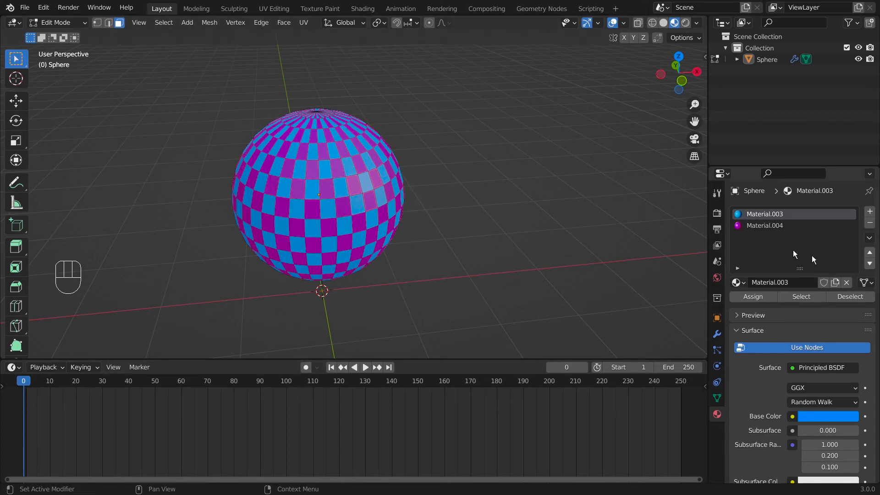
Step: Make Material.004 active and re-sort the sphere's faces by Material
click(750, 224)
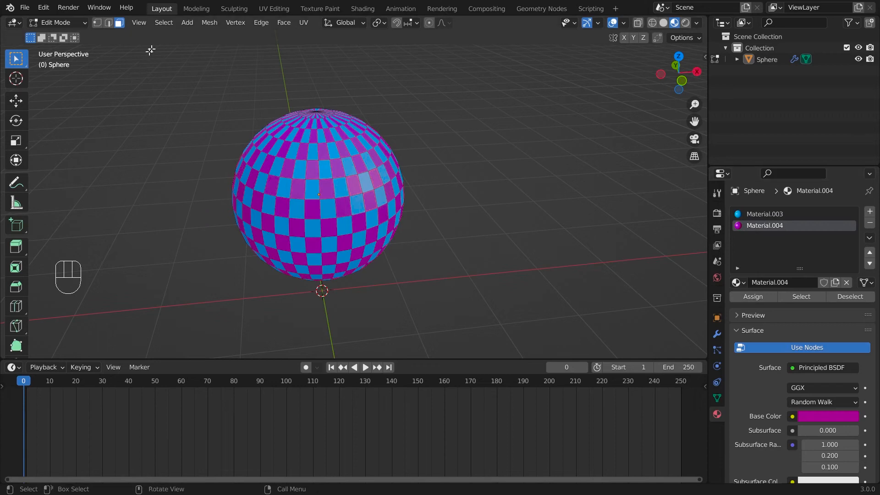
click(209, 23)
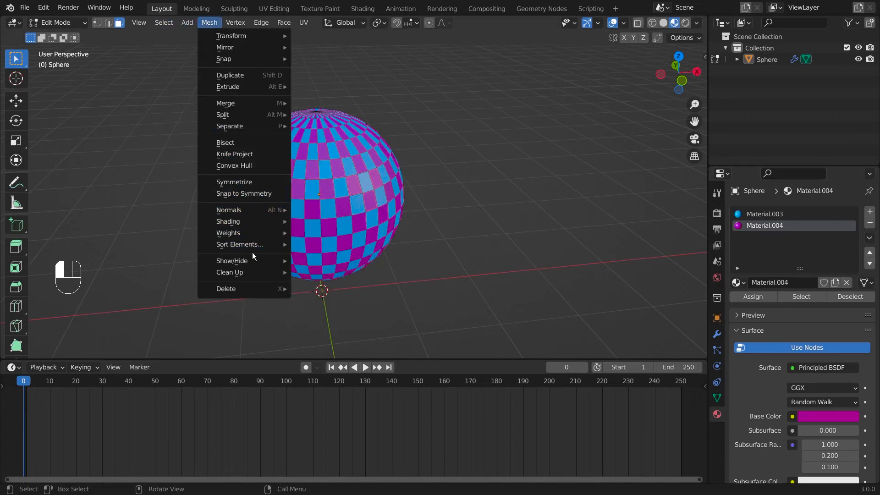
mouse_move(256, 245)
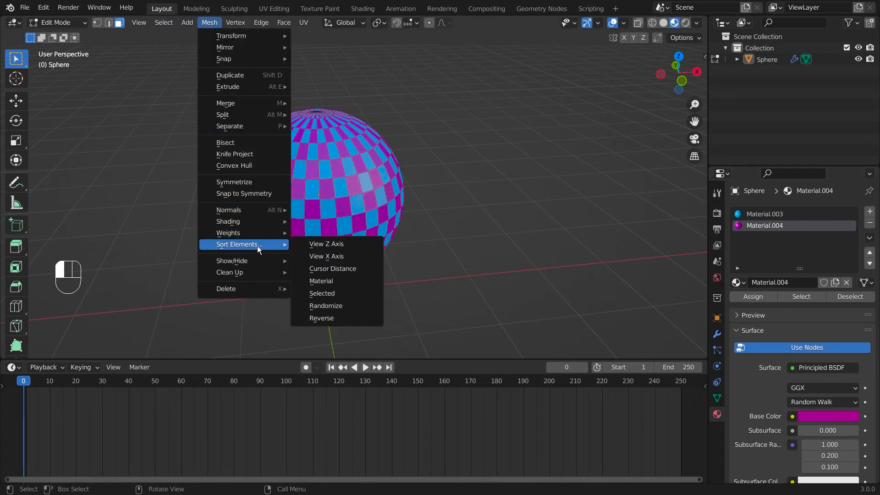
click(334, 280)
Step: Play the build with magenta faces first, rewind to frame 0 and scrub forward
key(Tab)
key(space)
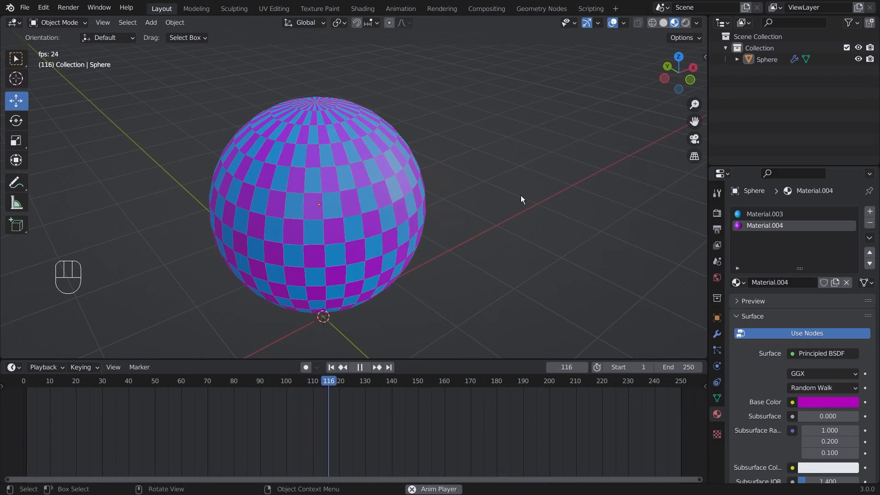
key(space)
click(385, 382)
drag(385, 380, 108, 404)
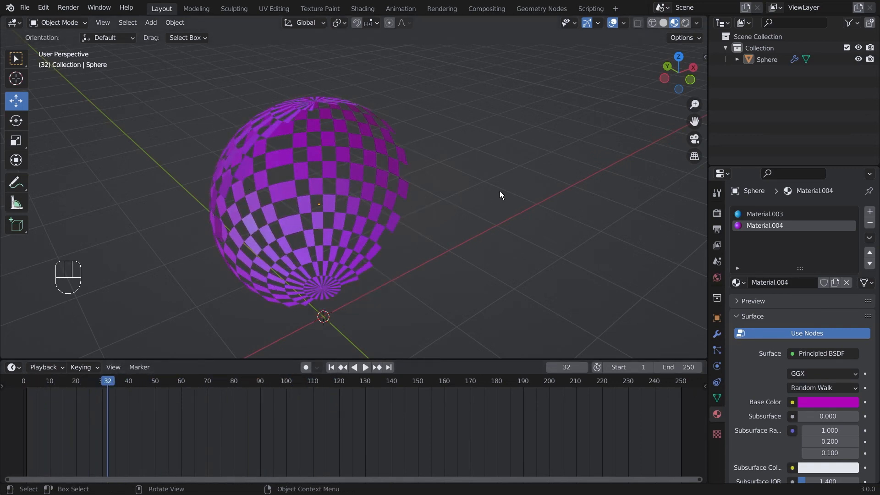
middle_drag(501, 192, 462, 233)
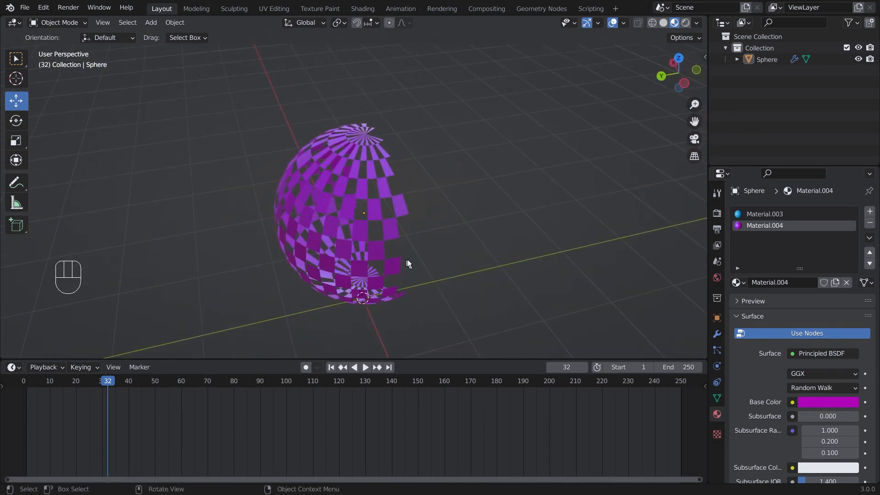
middle_drag(439, 250, 333, 238)
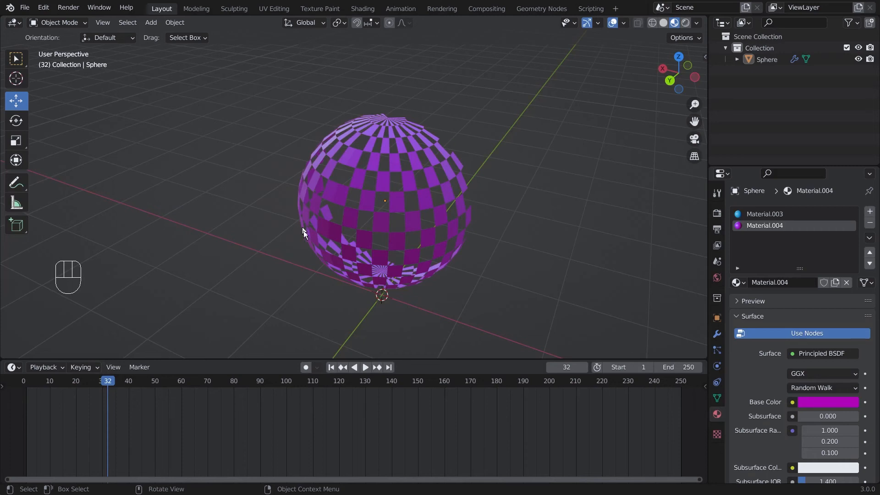
drag(108, 383, 216, 383)
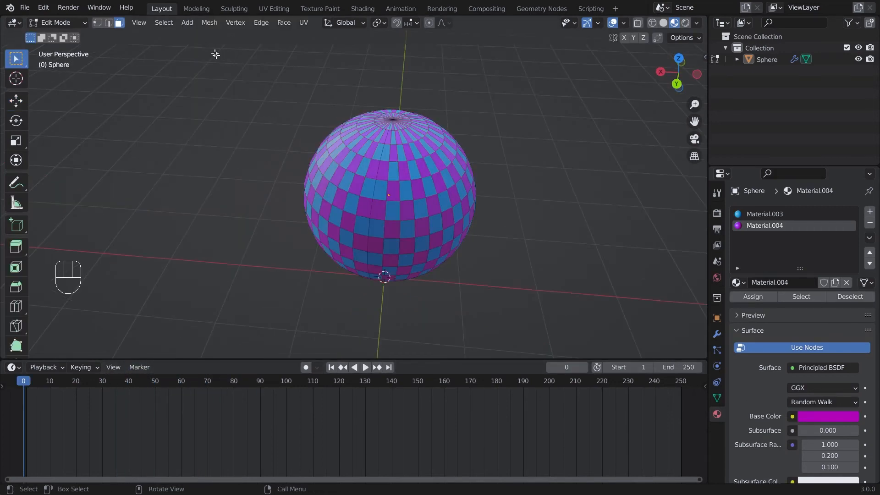
Step: Try a face sort that has no visible effect, then show the sphere's modifier settings
click(210, 23)
mouse_move(239, 244)
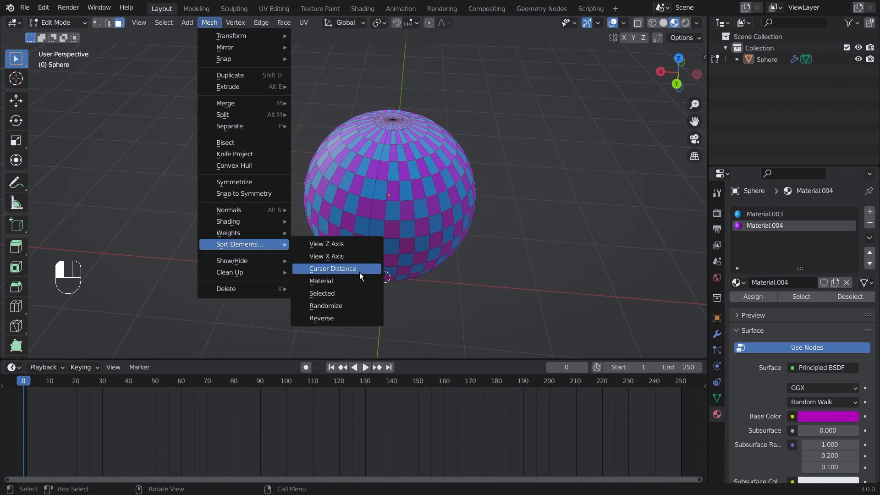
click(353, 306)
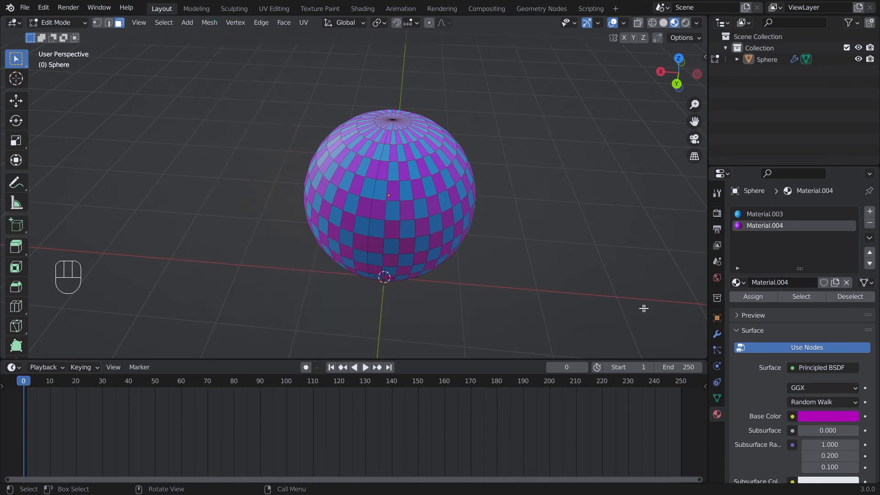
click(718, 333)
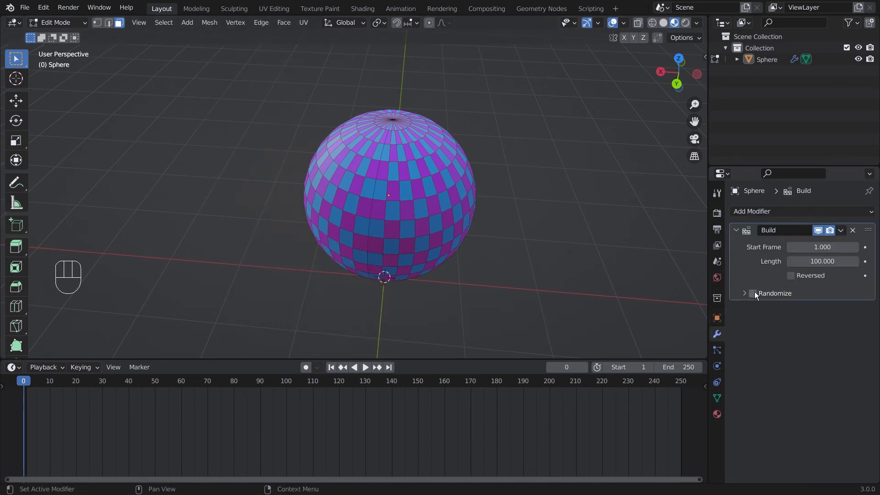
middle_drag(459, 174, 559, 198)
Step: Select all faces and shuffle them with Sort Elements > Randomize
key(a)
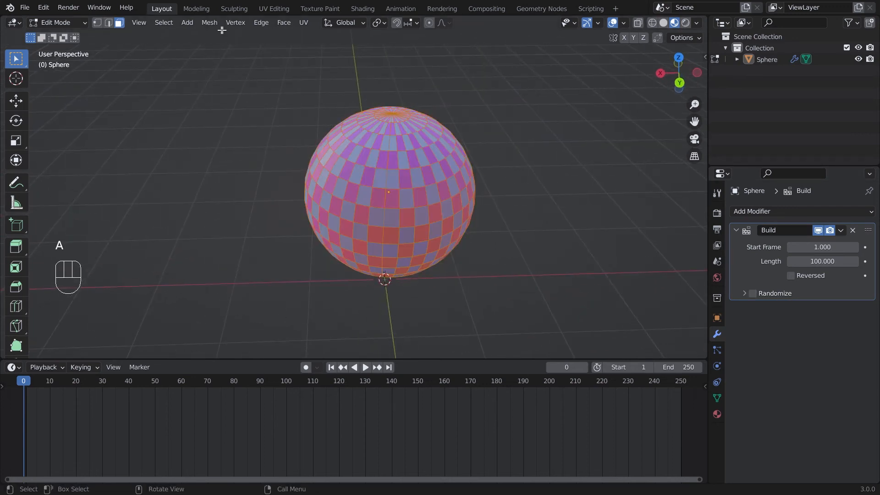
click(210, 22)
mouse_move(247, 244)
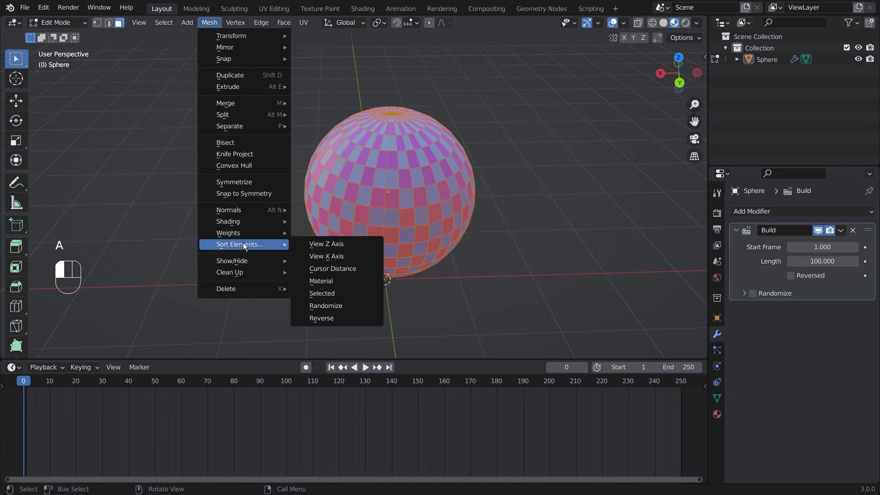
click(334, 308)
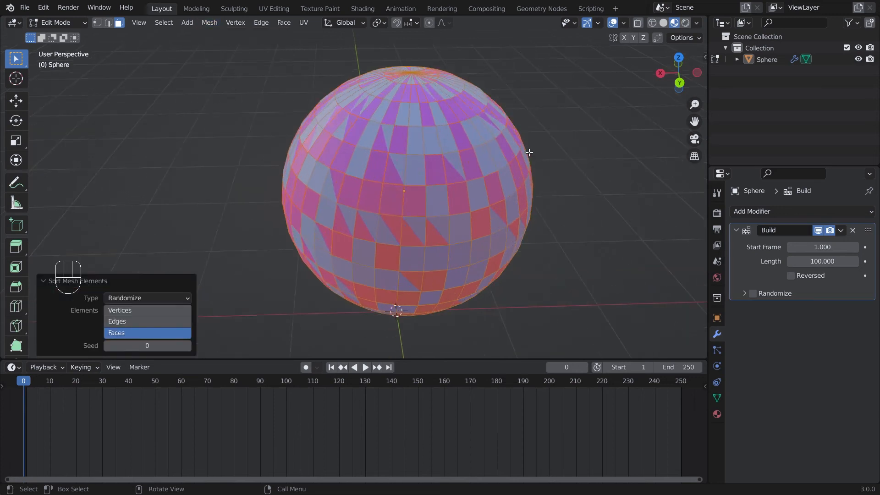
middle_drag(530, 153, 504, 162)
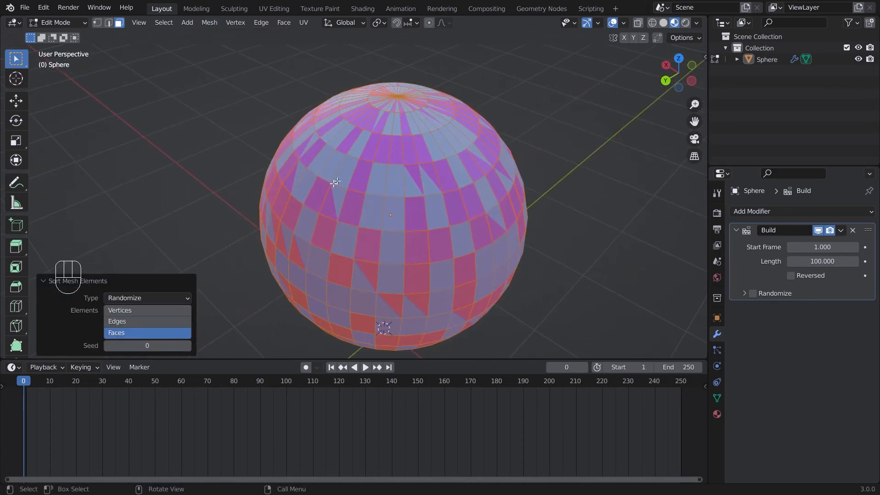
middle_drag(404, 223, 598, 198)
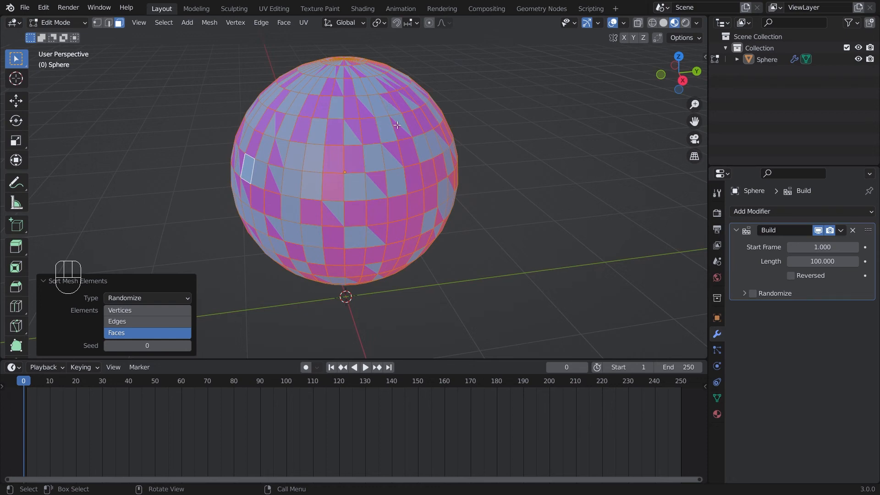
Step: Play the Build animation in Object Mode and scrub to frame 12 to see faces appear randomly
key(Tab)
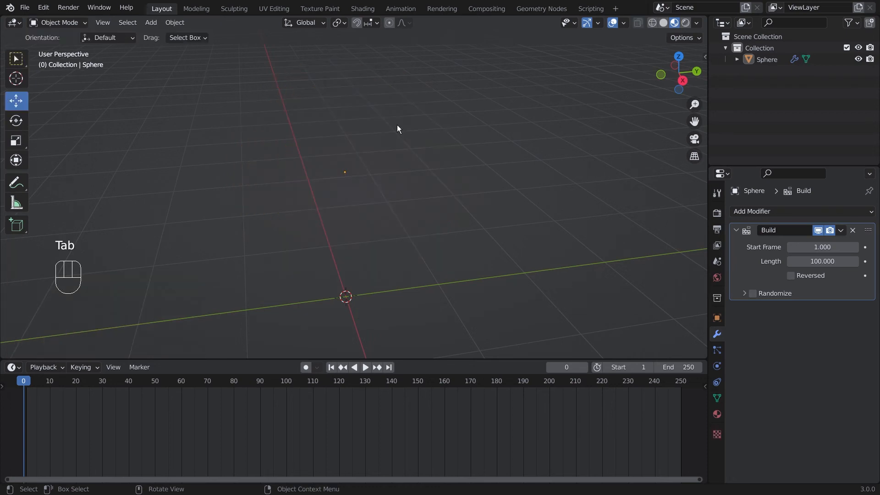
click(367, 367)
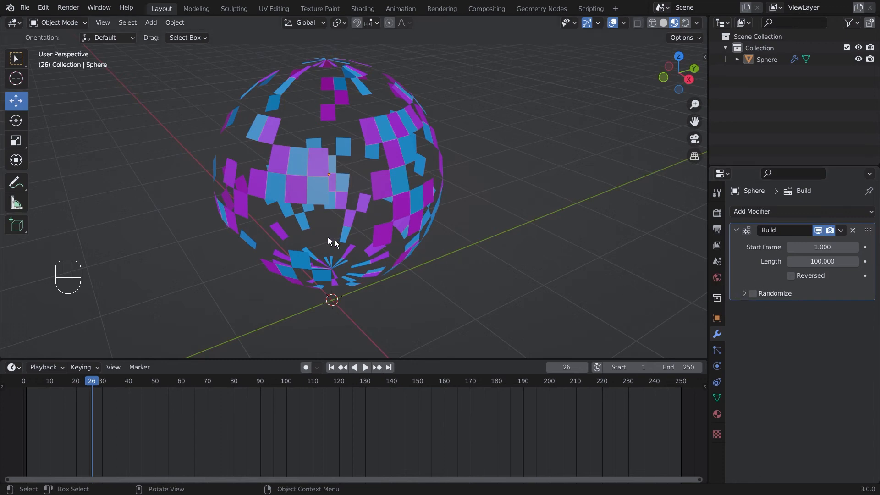
drag(178, 384, 54, 401)
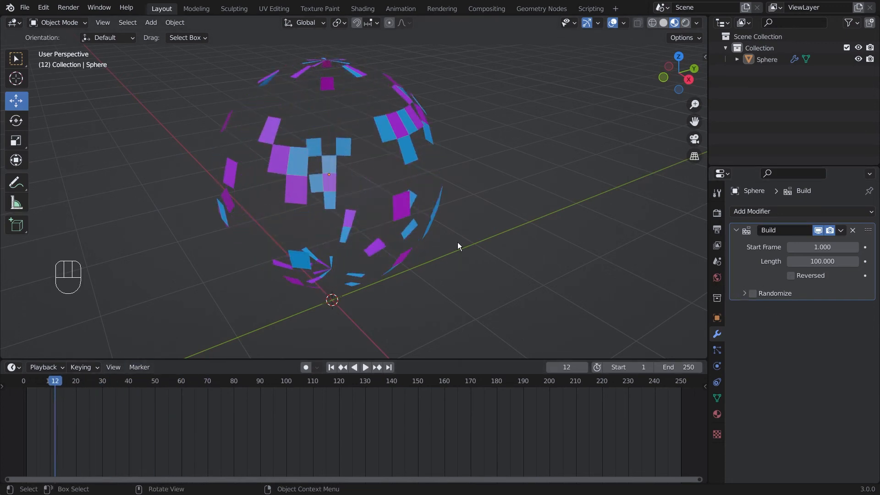
middle_drag(457, 242, 486, 216)
Step: Reverse the sphere's face order with Sort Elements > Reverse and play the build
key(Tab)
click(209, 22)
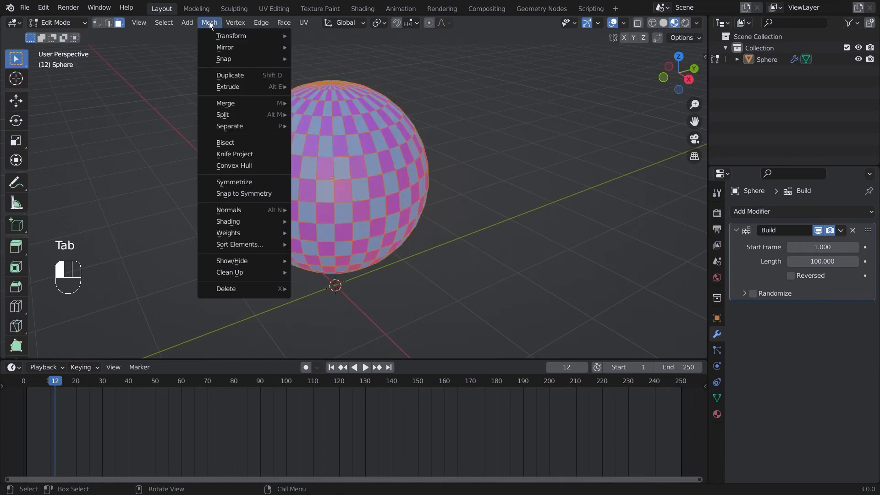
mouse_move(243, 247)
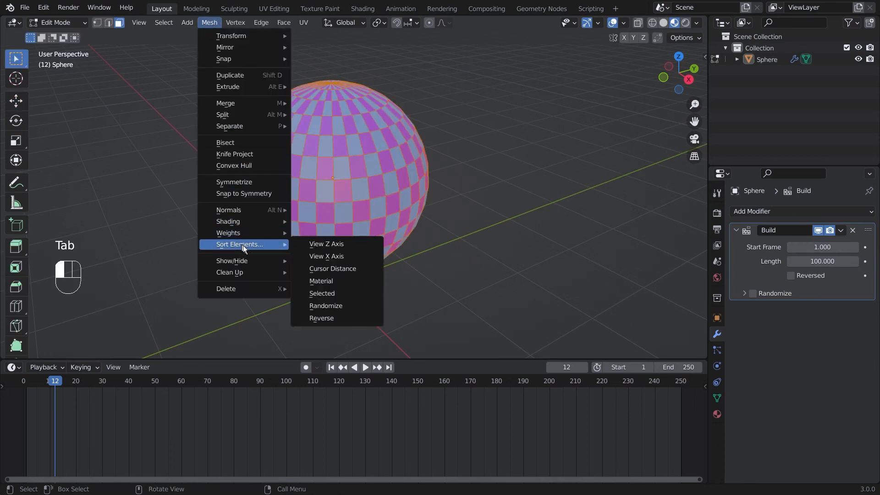
click(350, 318)
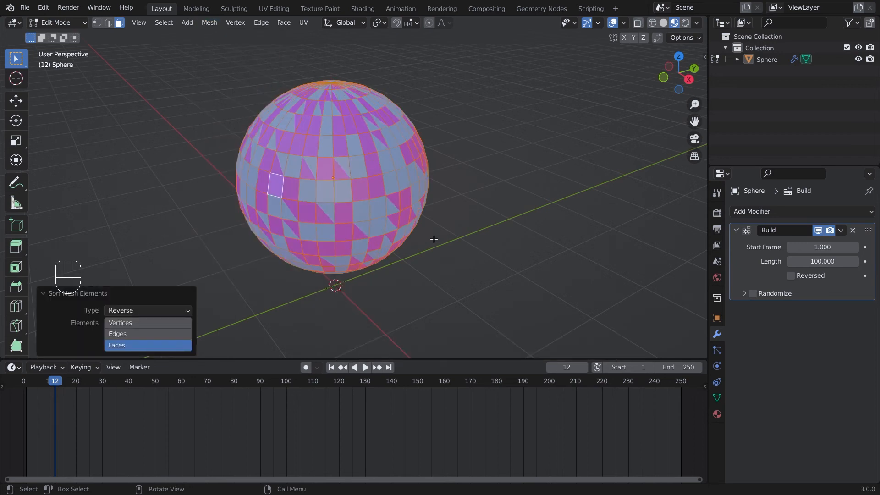
key(Tab)
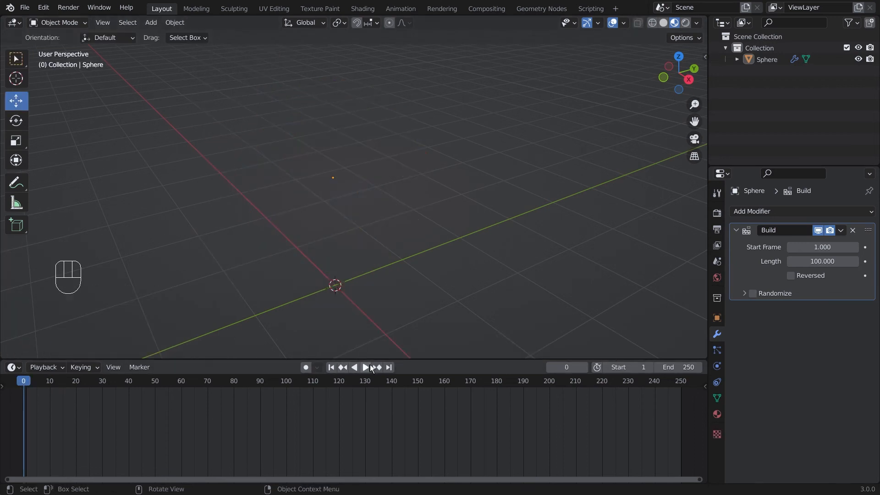
click(367, 367)
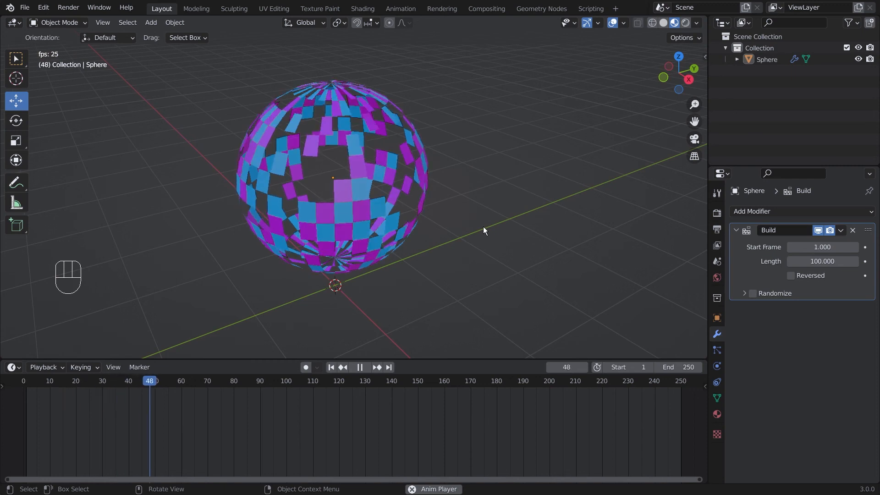
key(space)
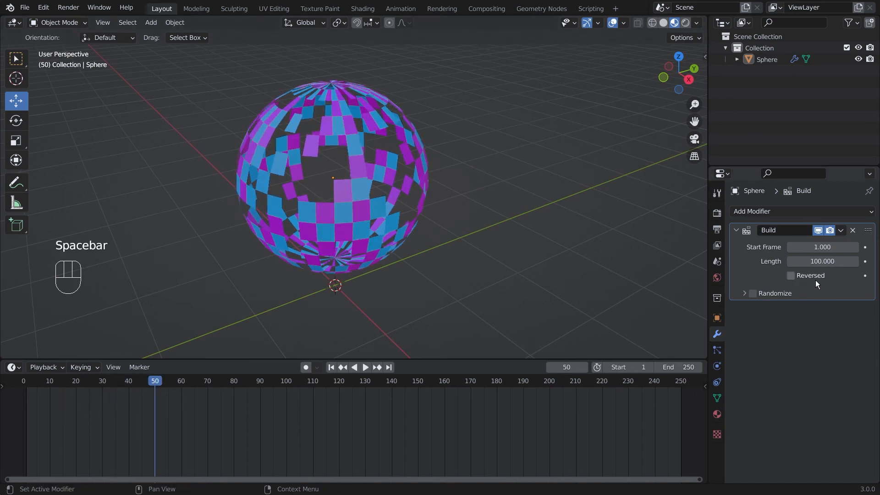
Step: Zoom and orbit around the built sphere, then view the apartment building scene
key(super+plus)
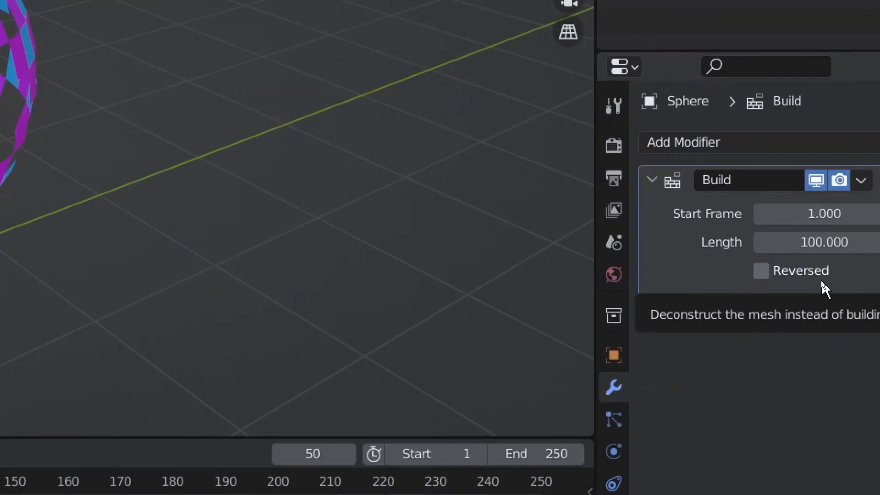
key(super+minus)
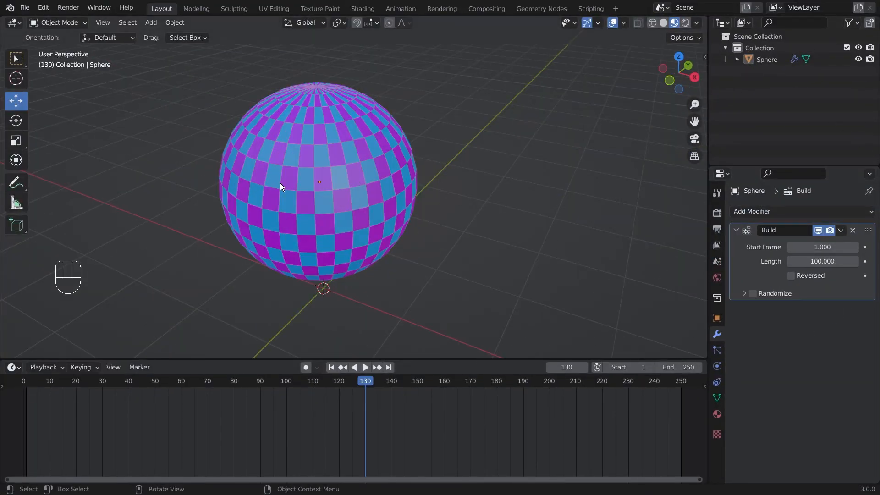
scroll(280, 183, up, 2)
mouse_move(489, 161)
middle_down()
mouse_move(423, 163)
mouse_move(487, 171)
middle_up()
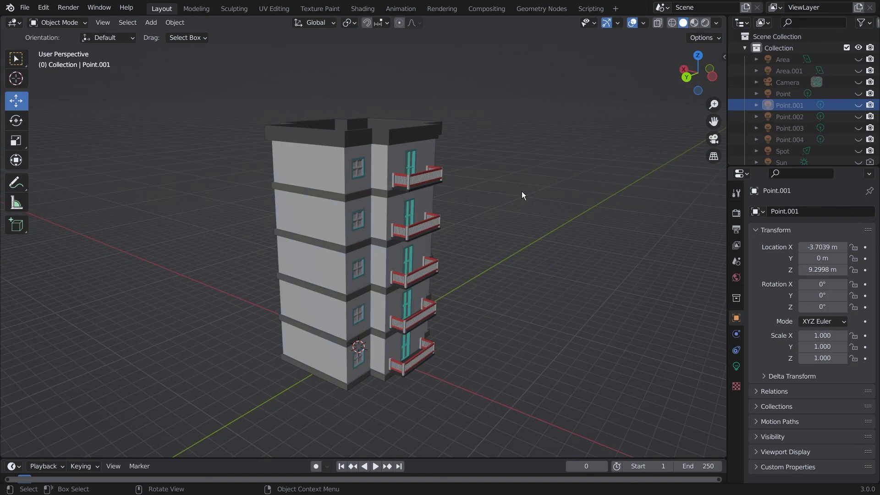
middle_drag(522, 191, 485, 237)
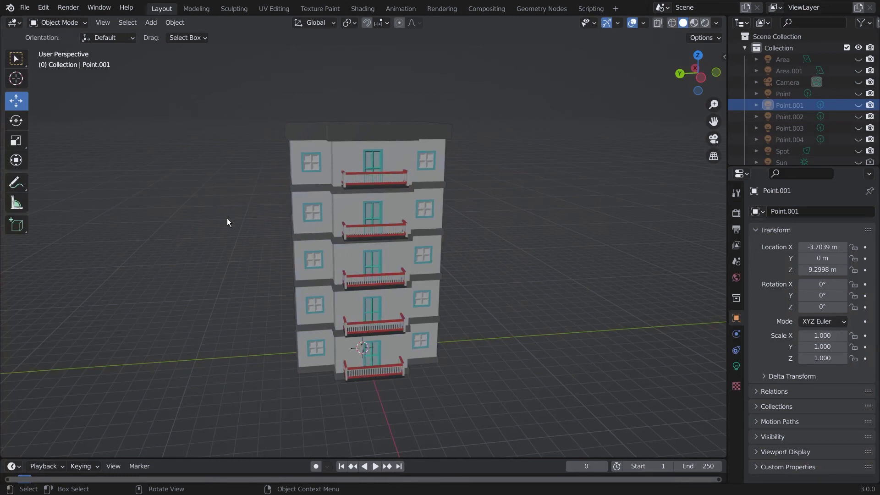
Step: Switch the viewport to Material Preview shading to show the building's colours
middle_drag(227, 218, 335, 287)
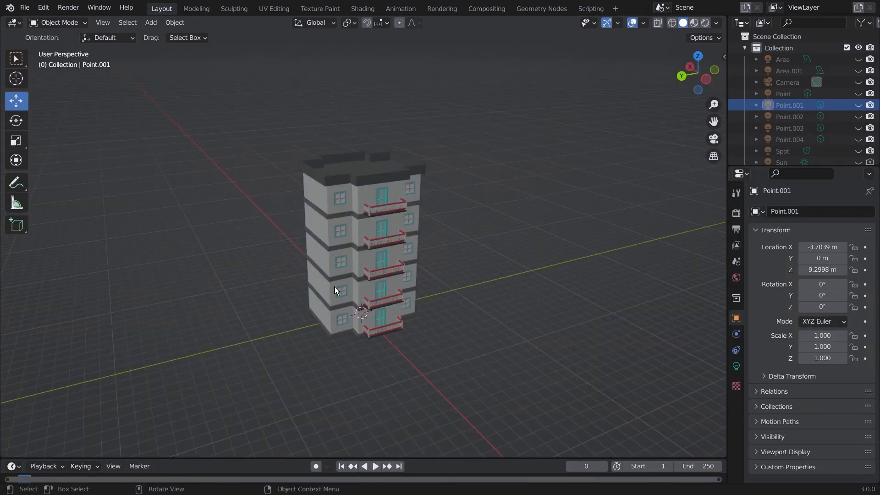
scroll(340, 291, up, 2)
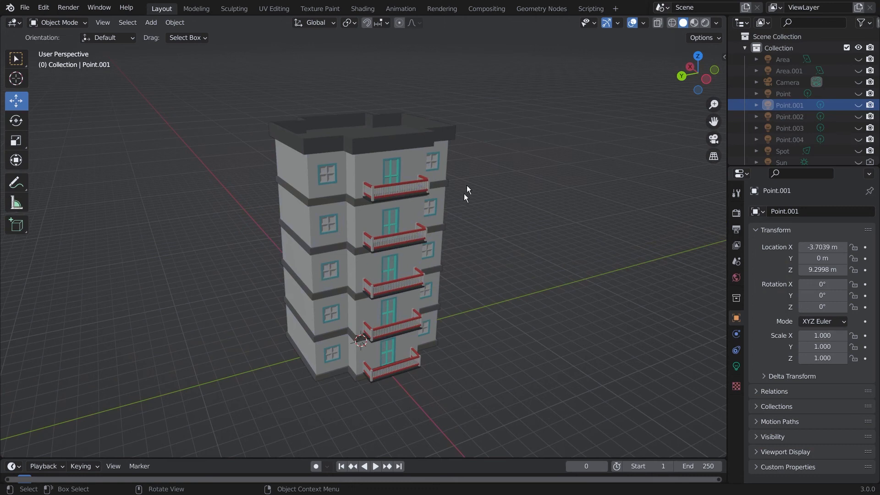
middle_drag(410, 272, 422, 272)
scroll(422, 272, down, 1)
click(693, 24)
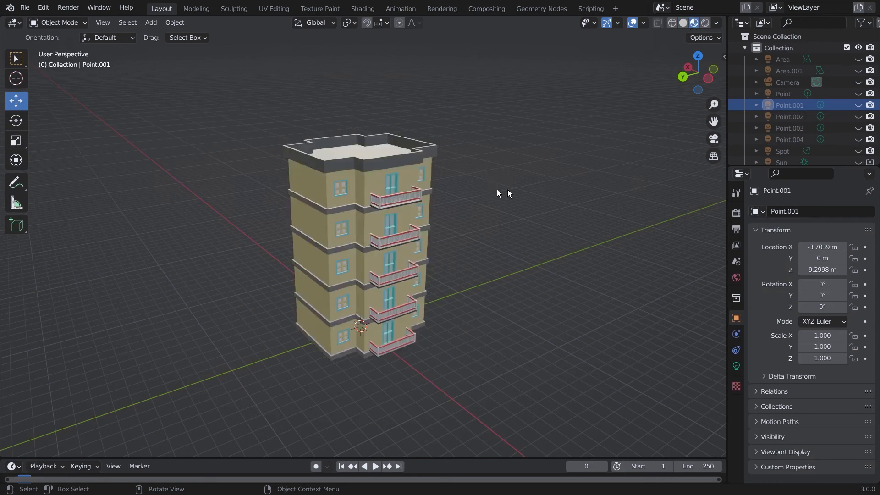
Step: Select the apartment building, building_001
mouse_move(503, 193)
middle_down()
mouse_move(441, 205)
mouse_move(477, 221)
mouse_move(525, 204)
mouse_move(558, 219)
middle_up()
scroll(311, 377, down, 1)
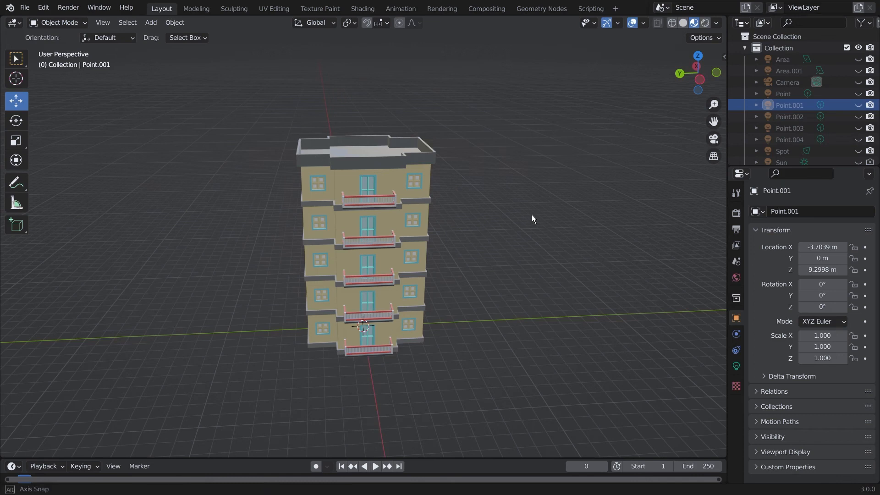
middle_drag(532, 218, 510, 219)
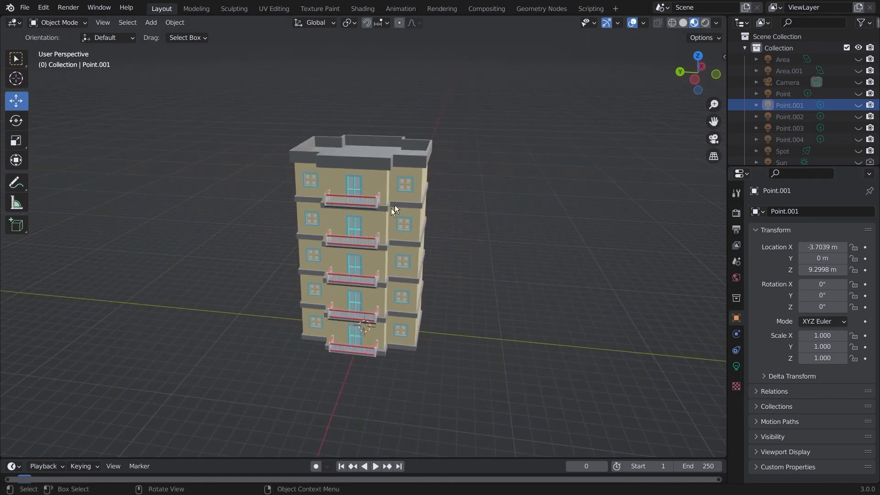
click(411, 238)
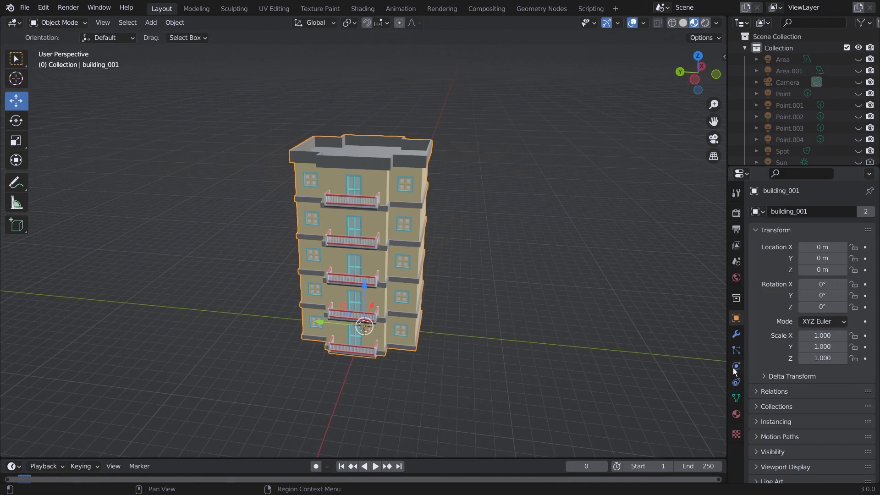
Step: Add a Build modifier to building_001 and enlarge the timeline
click(736, 334)
click(779, 212)
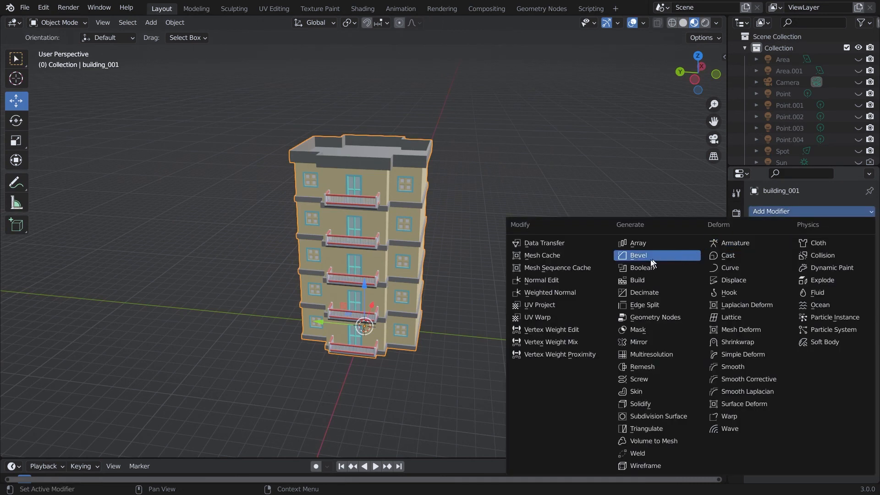
click(644, 286)
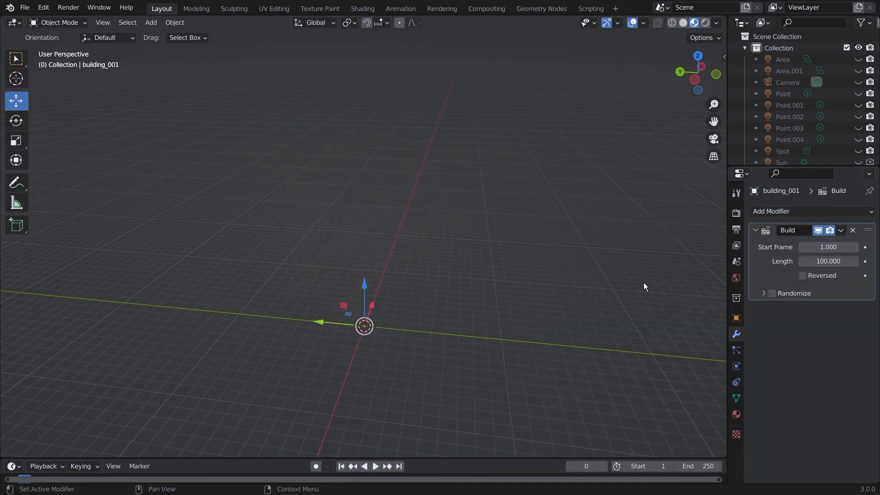
drag(395, 458, 394, 395)
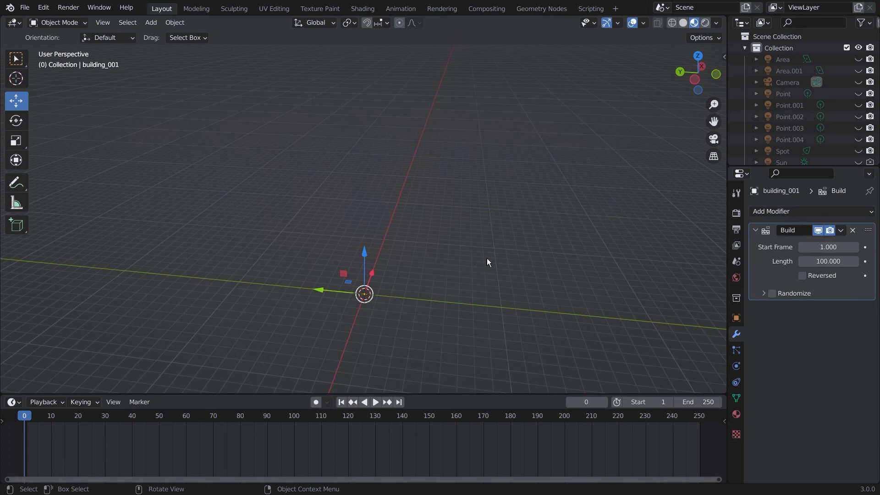
middle_drag(487, 257, 477, 220)
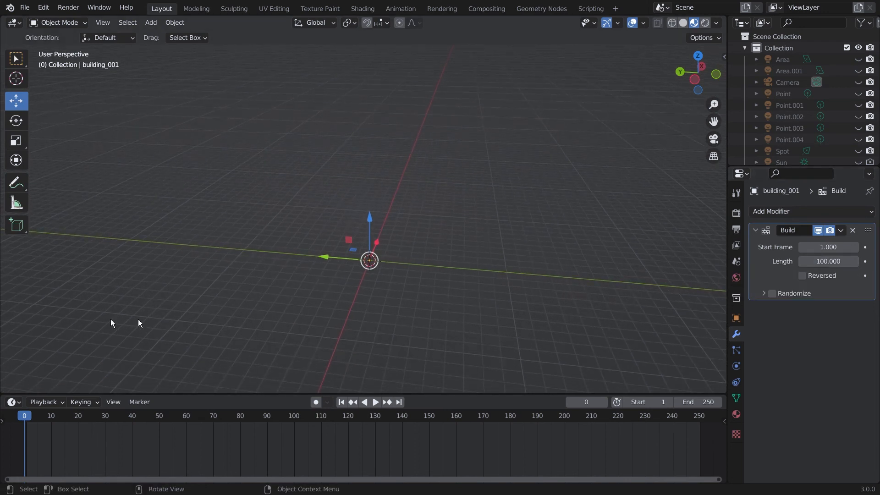
Step: Sort the building's mesh faces by Cursor Distance in Edit Mode, then return to Object Mode
key(Tab)
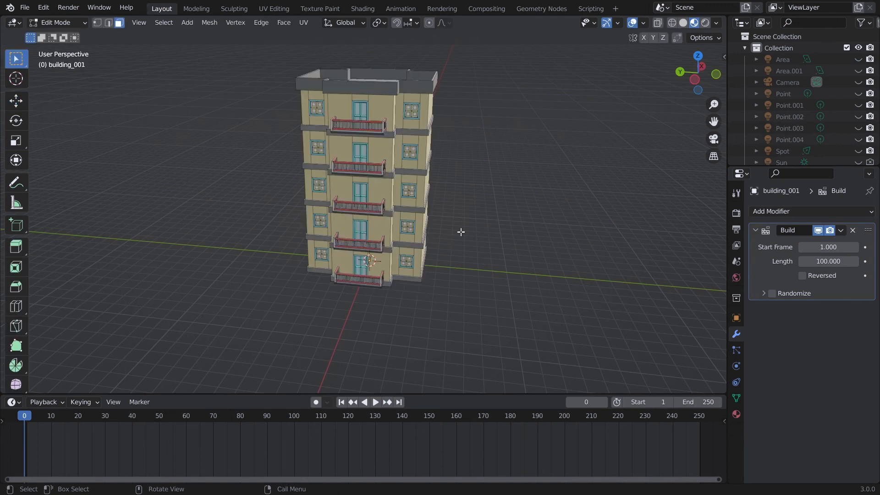
middle_drag(460, 232, 373, 271)
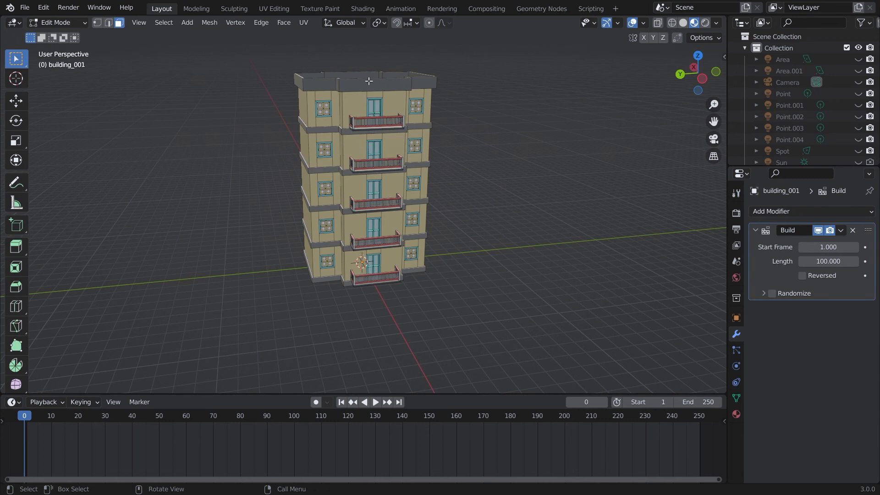
click(207, 25)
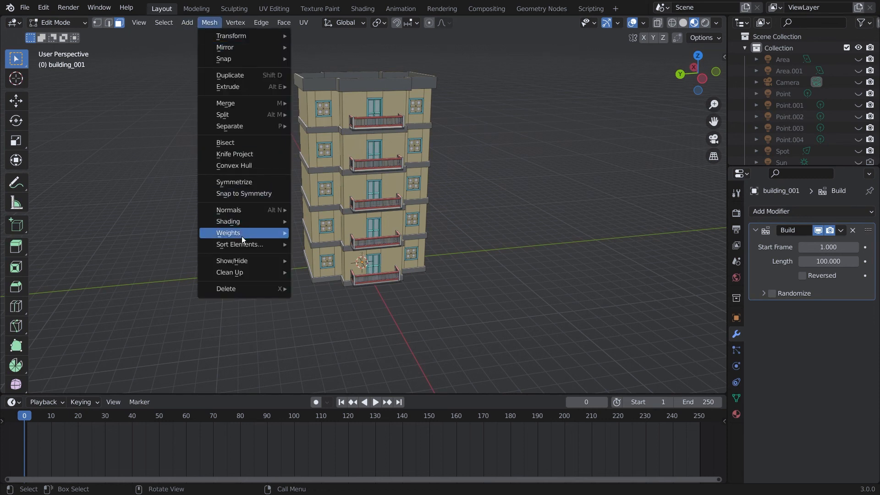
mouse_move(242, 245)
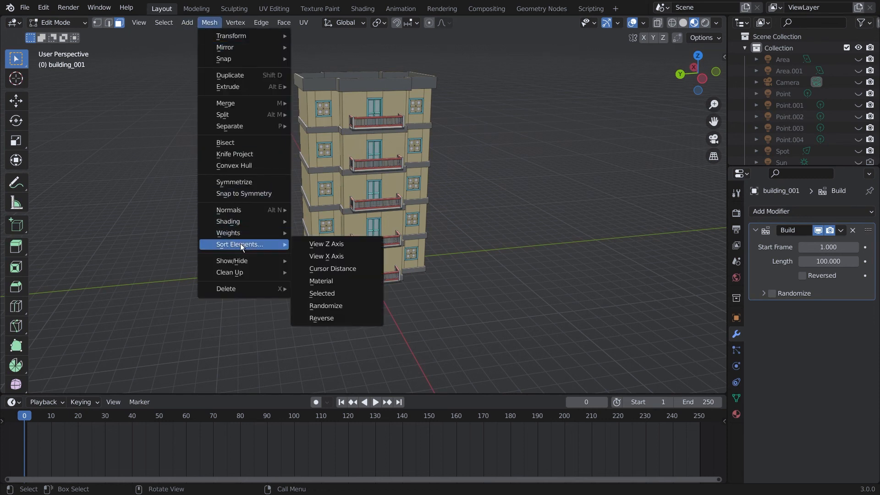
click(353, 271)
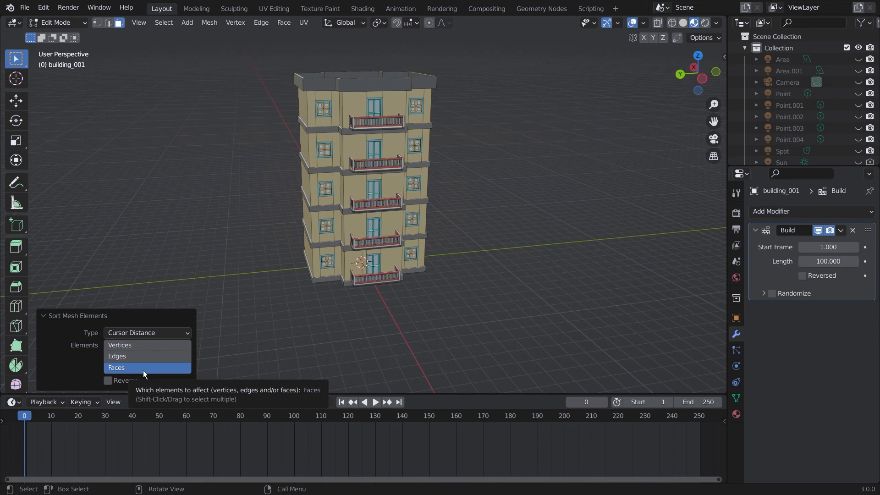
key(Tab)
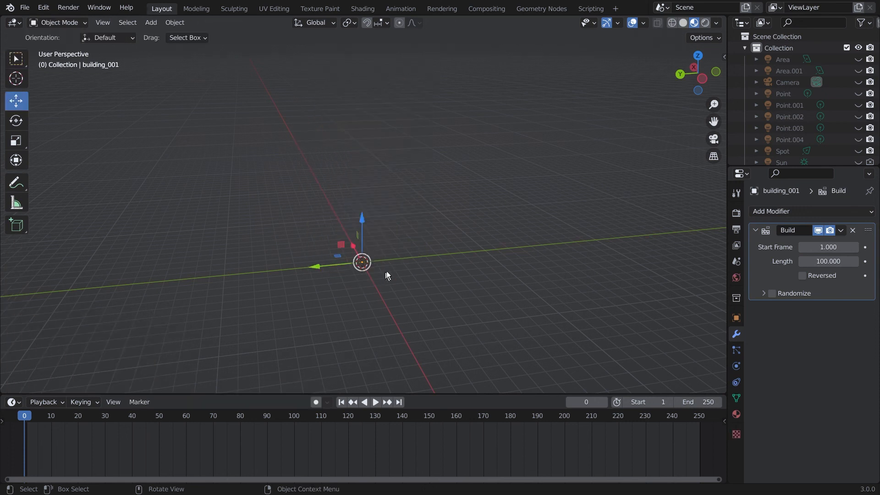
Step: Play the building's Build animation, watching it assemble from the ground up
middle_drag(386, 271, 409, 280)
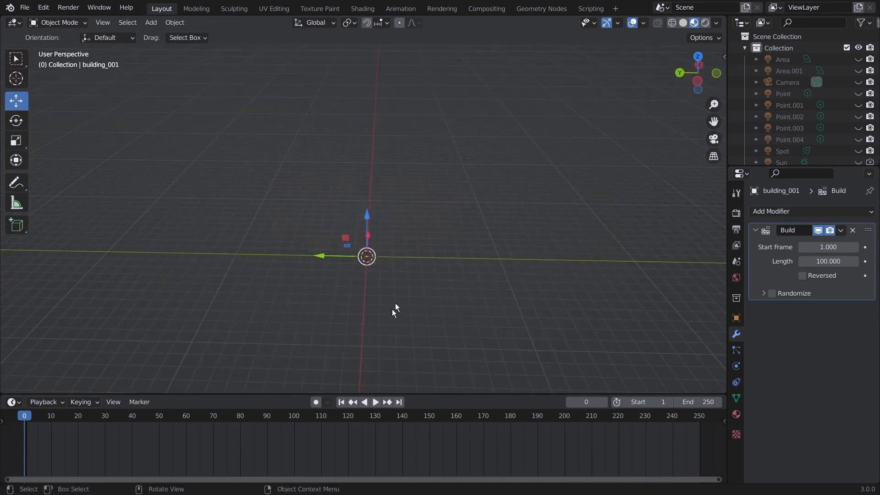
click(376, 402)
middle_drag(565, 242, 628, 233)
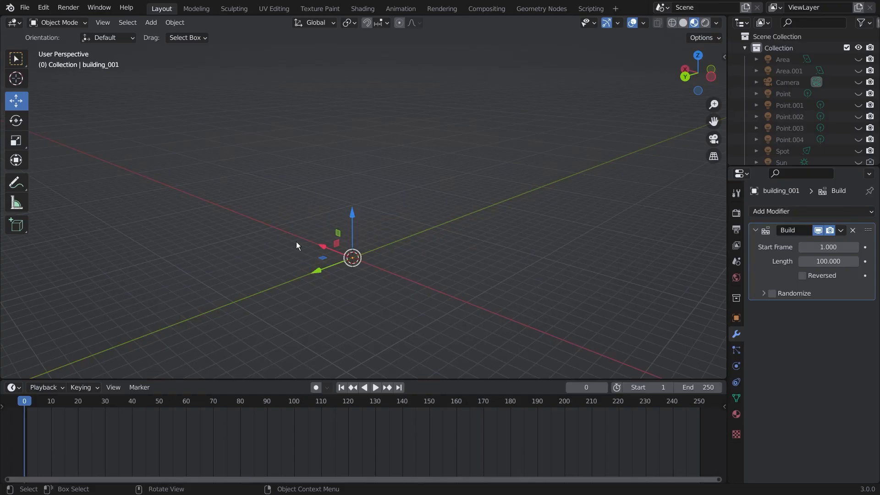
key(space)
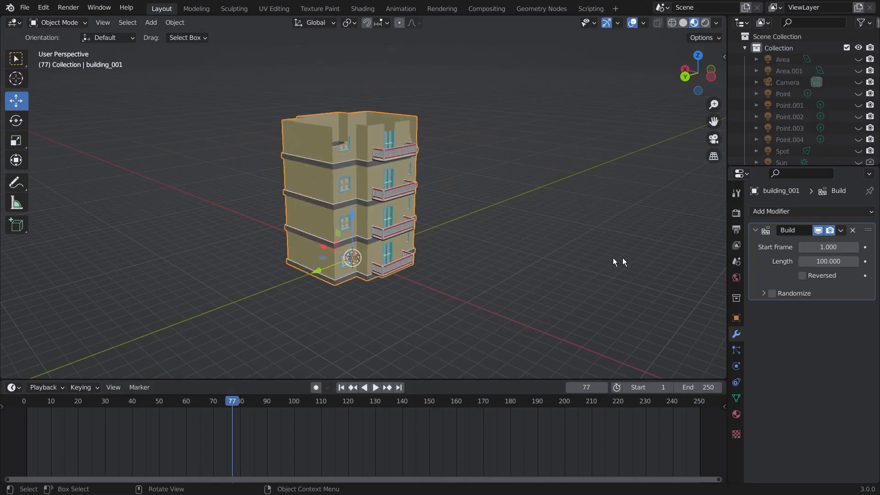
Step: Scrub to frame 101 and orbit around the fully built building
middle_drag(494, 190, 492, 180)
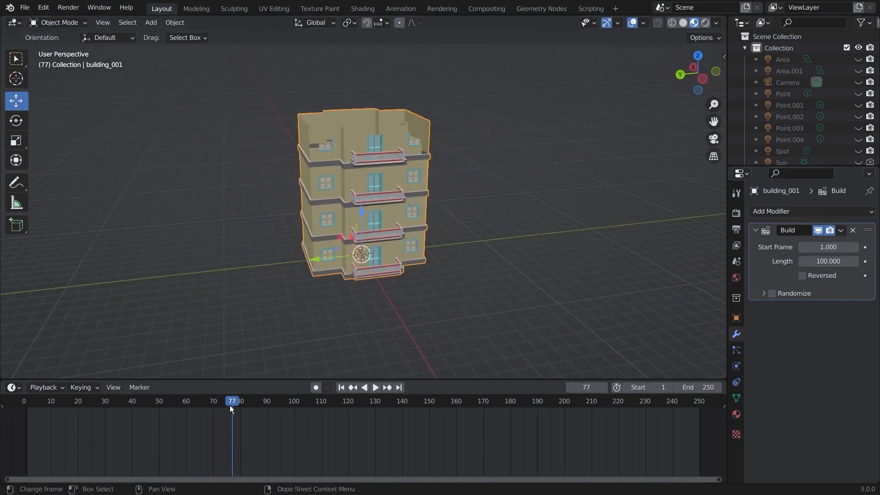
drag(230, 405, 280, 415)
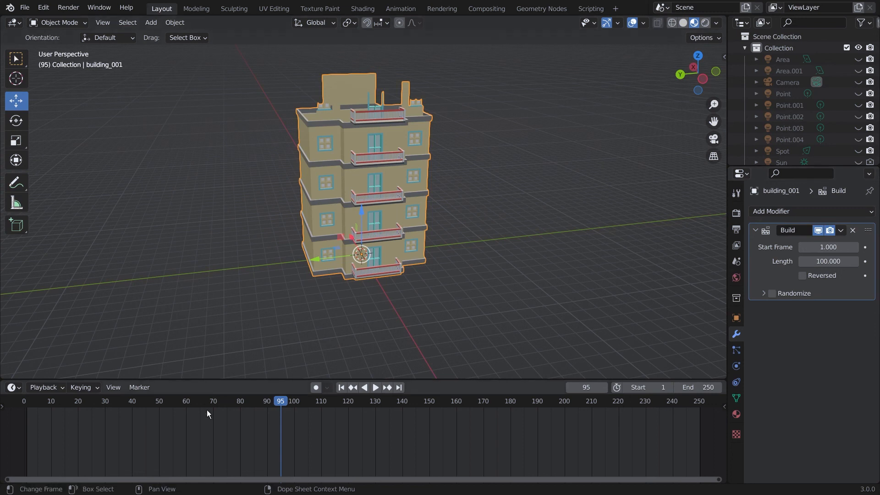
drag(282, 401, 297, 400)
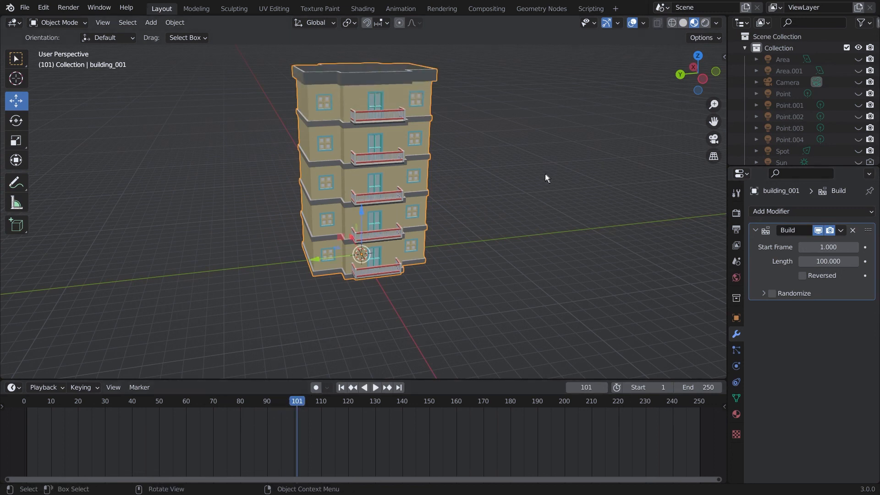
mouse_move(545, 174)
middle_down()
mouse_move(508, 180)
mouse_move(527, 193)
mouse_move(495, 197)
mouse_move(554, 189)
middle_up()
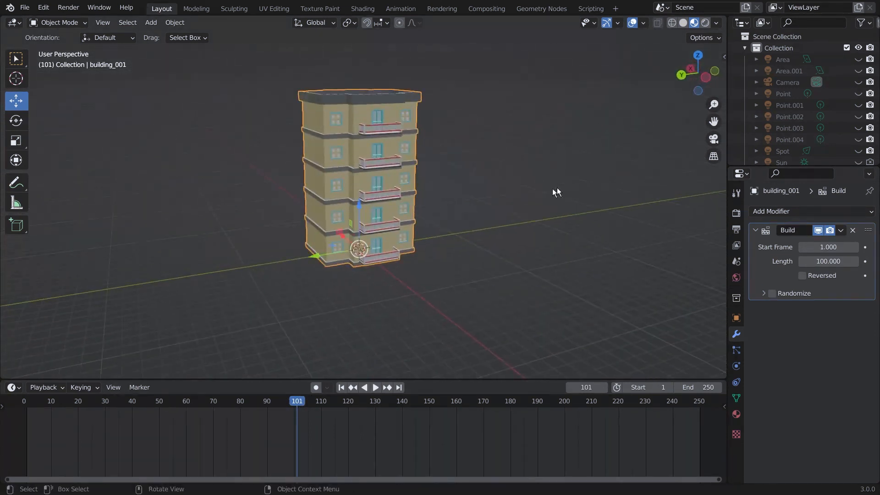
middle_drag(543, 140, 516, 108)
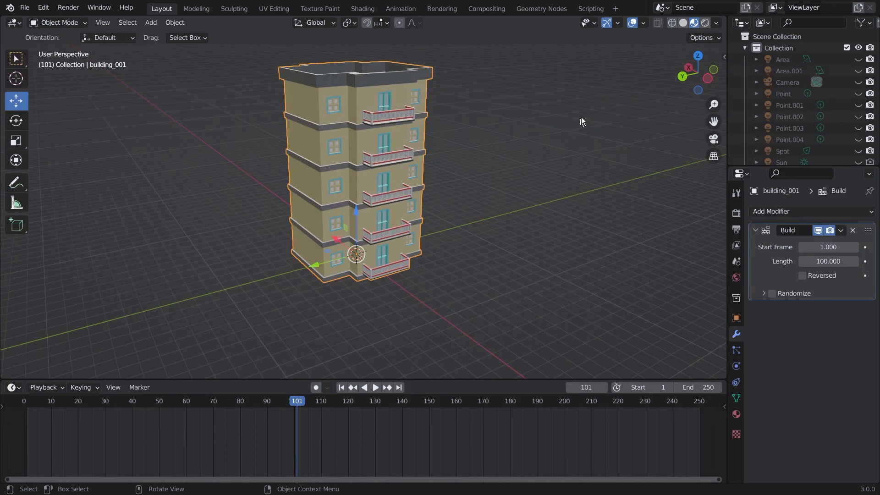
mouse_move(581, 117)
middle_down()
mouse_move(509, 137)
mouse_move(579, 128)
middle_up()
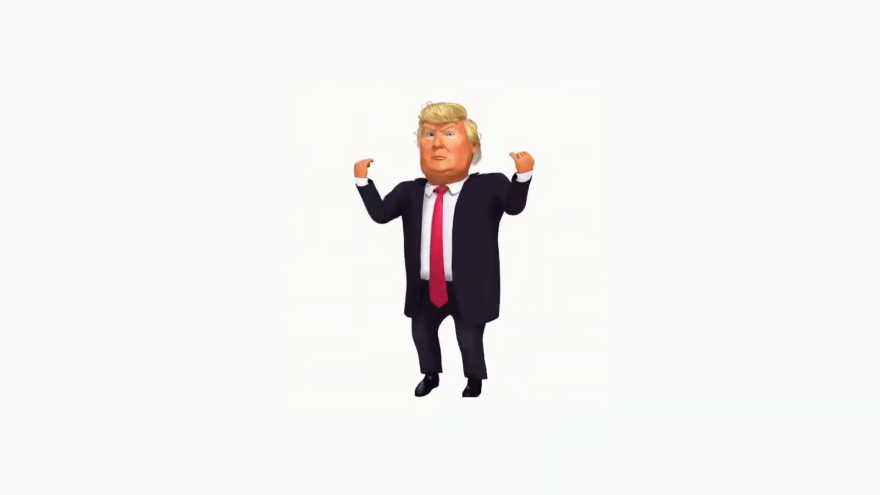